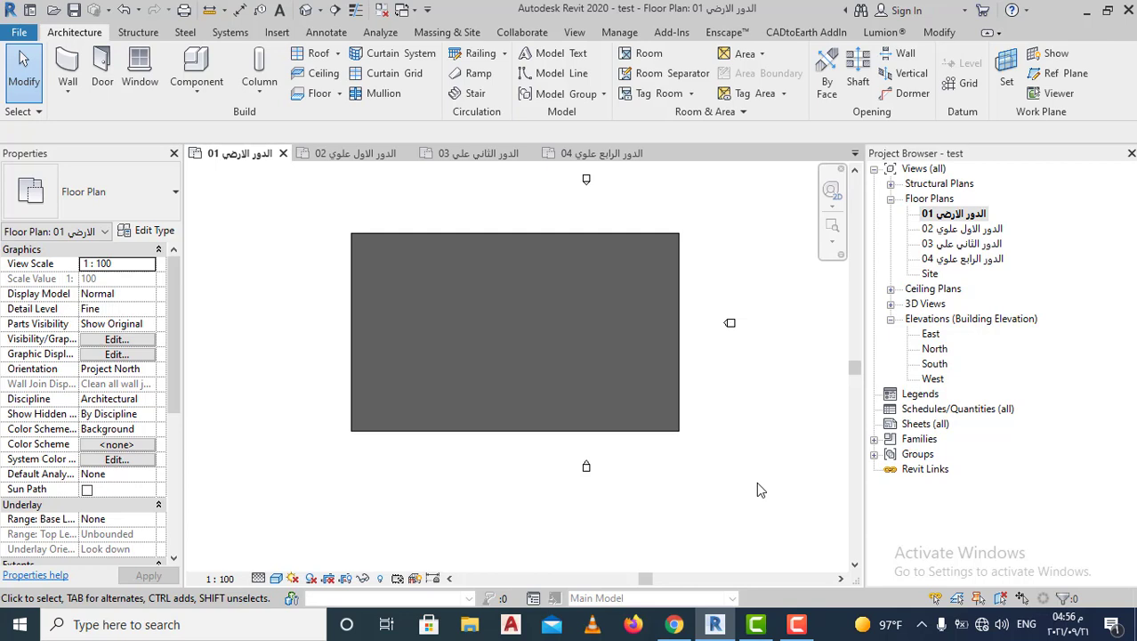
- Select the floor slab and open its Override Graphics in View by Element settings
left_click(669, 436)
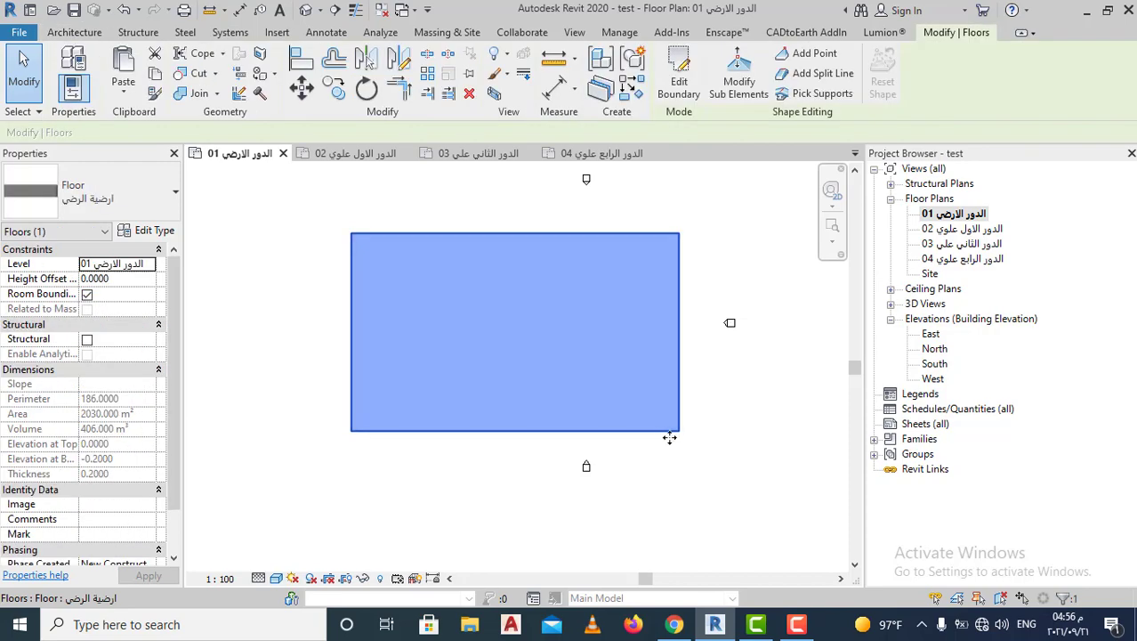
right_click(669, 433)
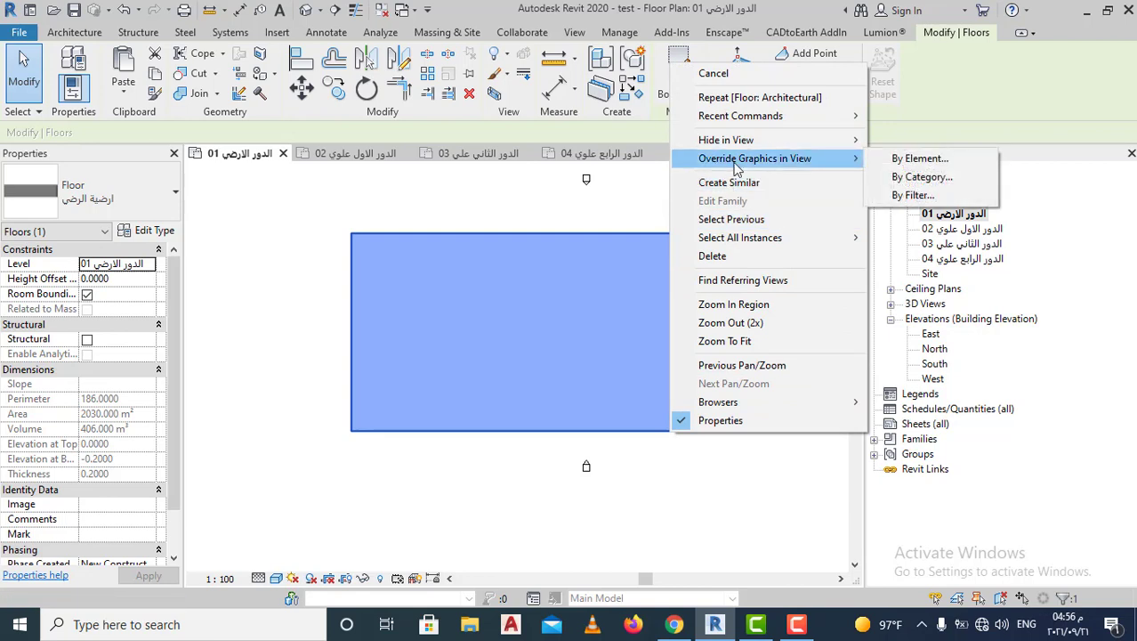
mouse_move(755, 158)
left_click(903, 161)
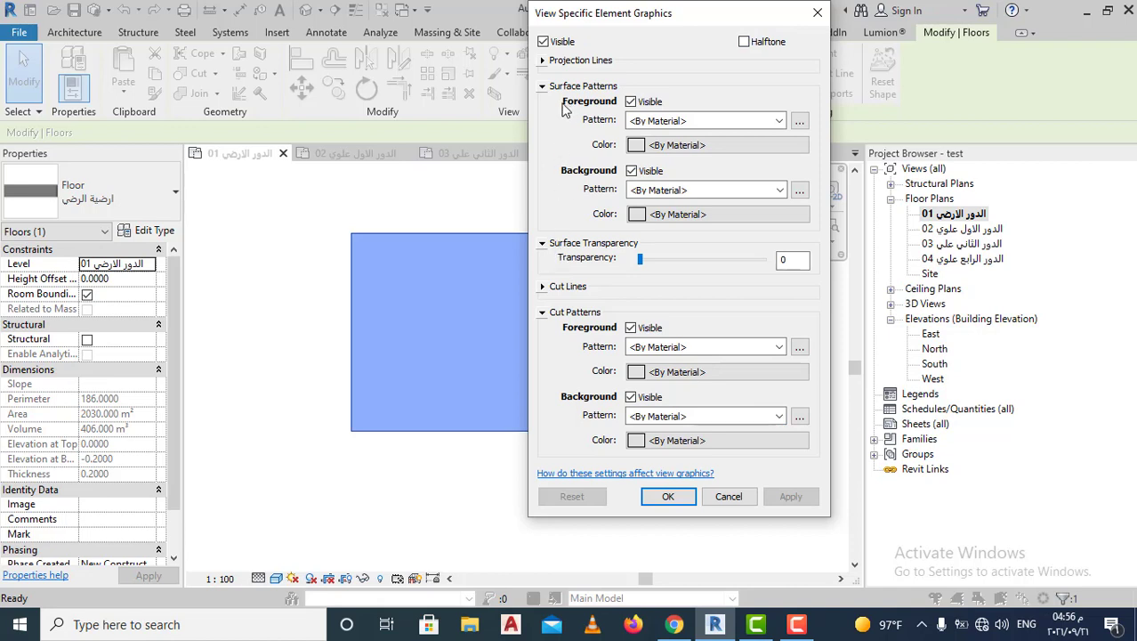
- Give the floor's surface background pattern a solid fill in orange (255-128-0) and apply it
left_click(542, 86)
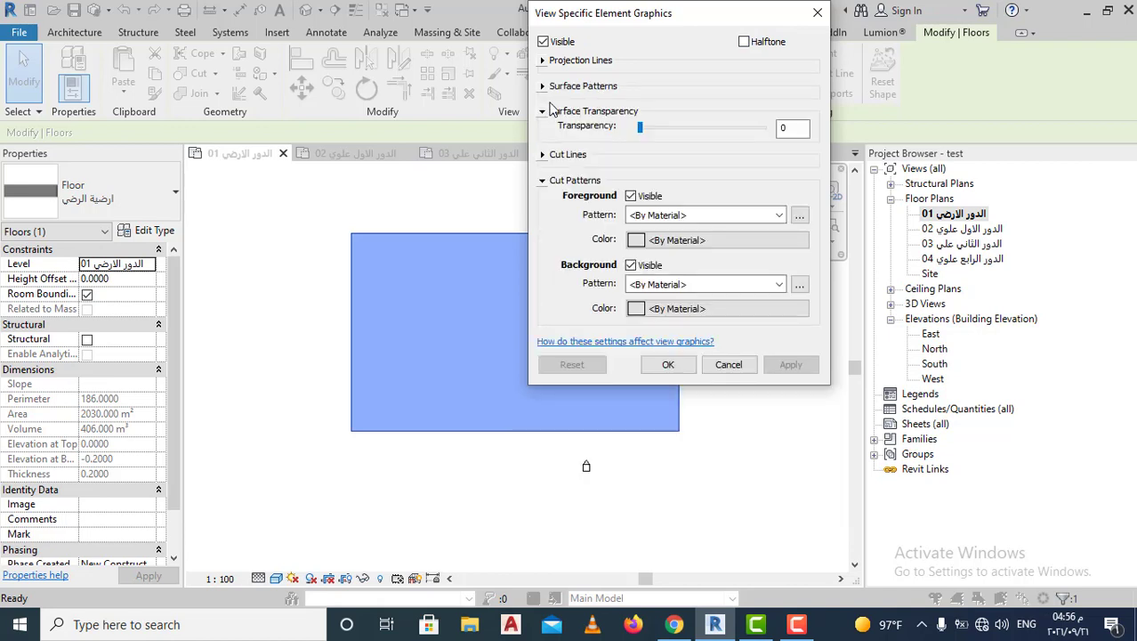
left_click(542, 86)
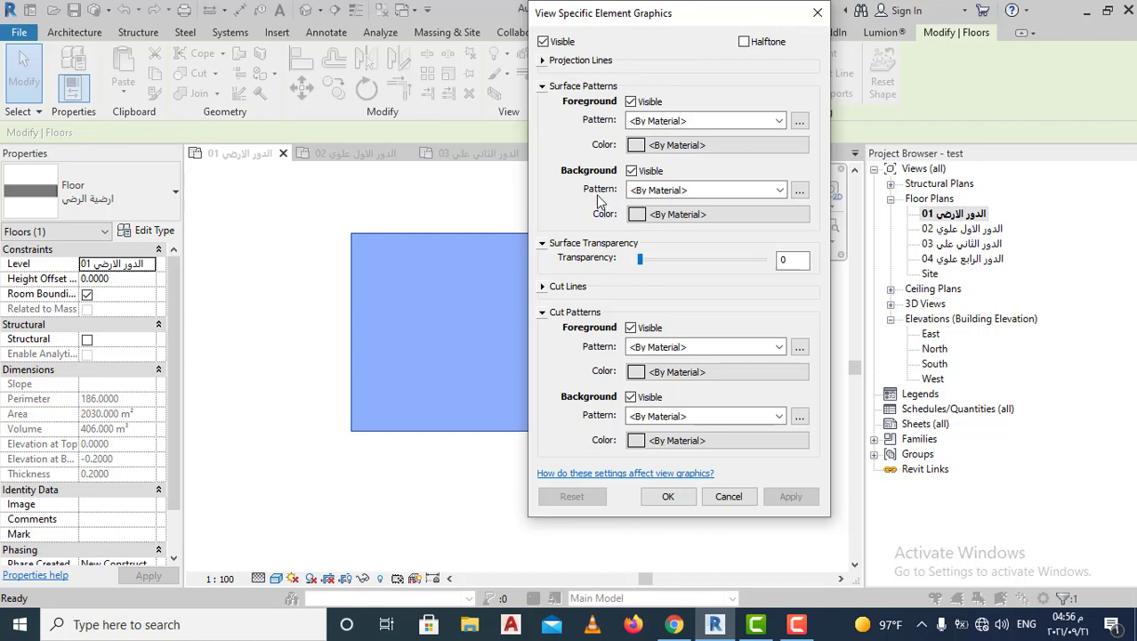
left_click(782, 191)
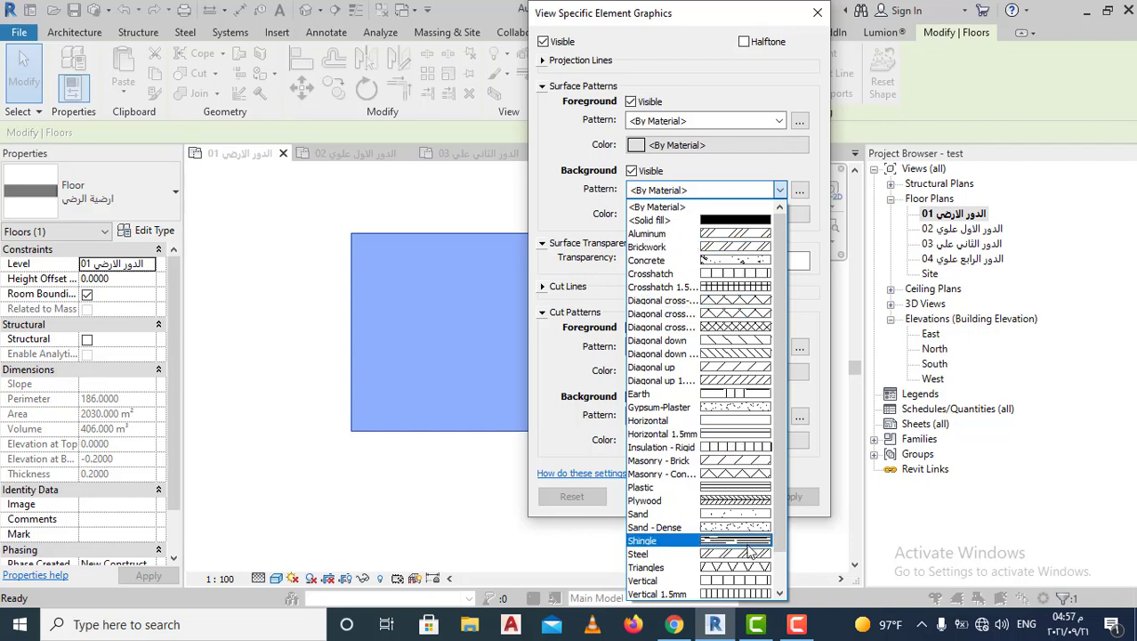
left_click(726, 221)
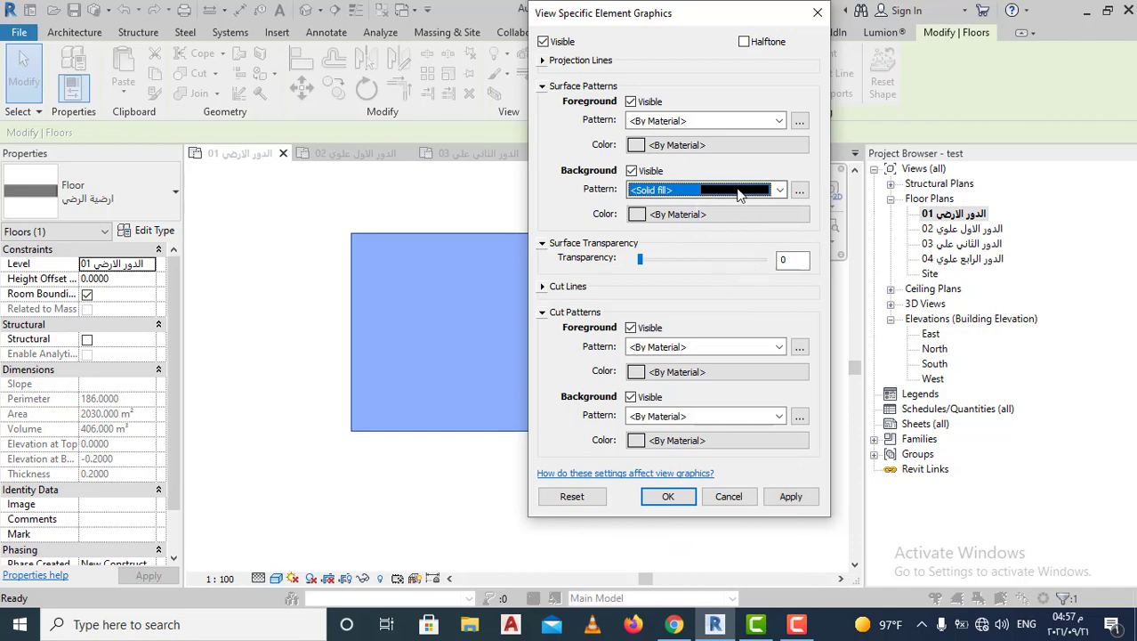
left_click(710, 217)
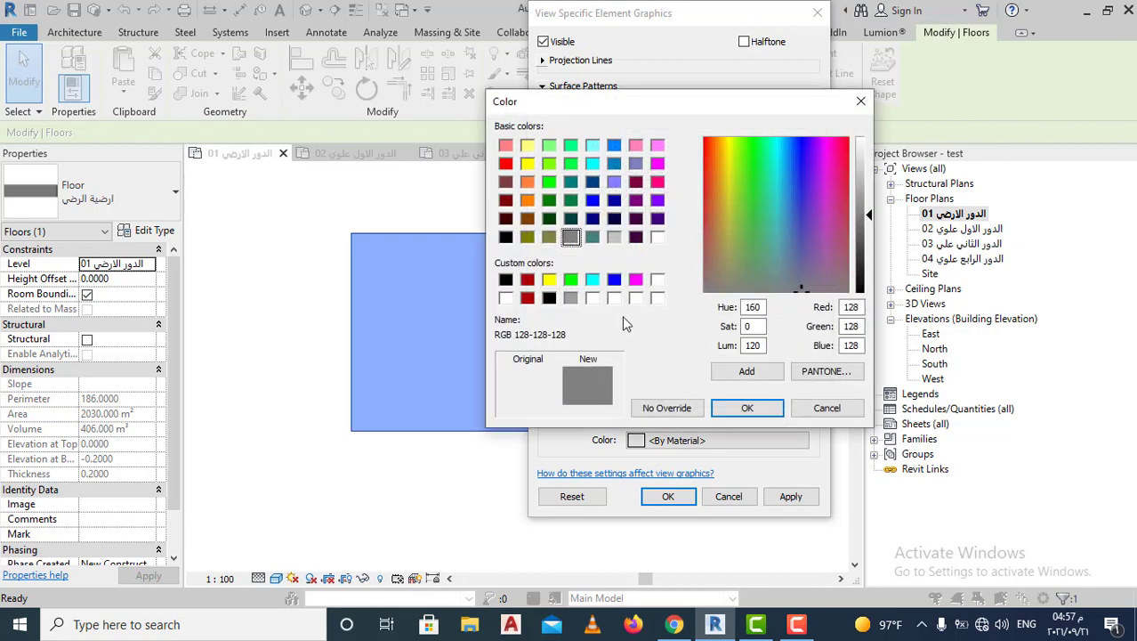
left_click(528, 200)
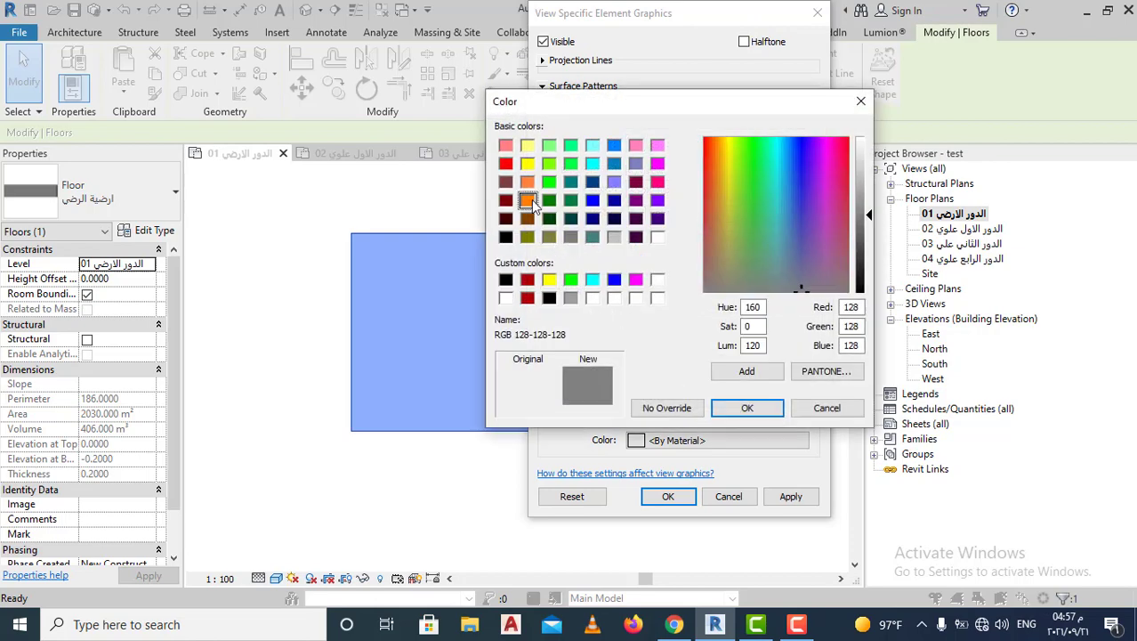
left_click(730, 409)
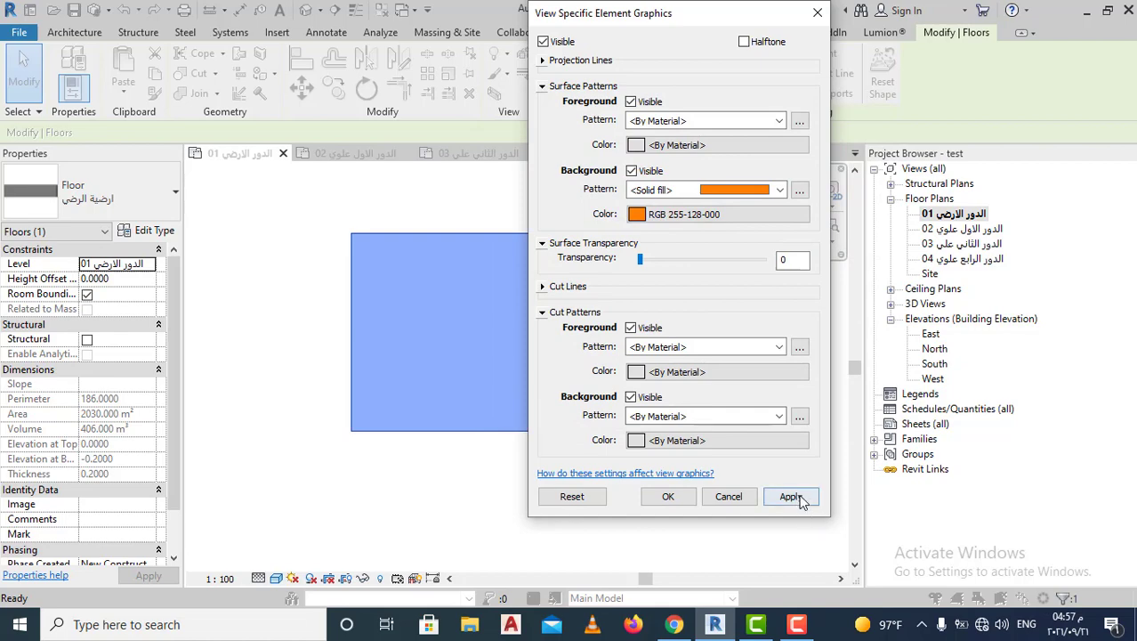
left_click(670, 499)
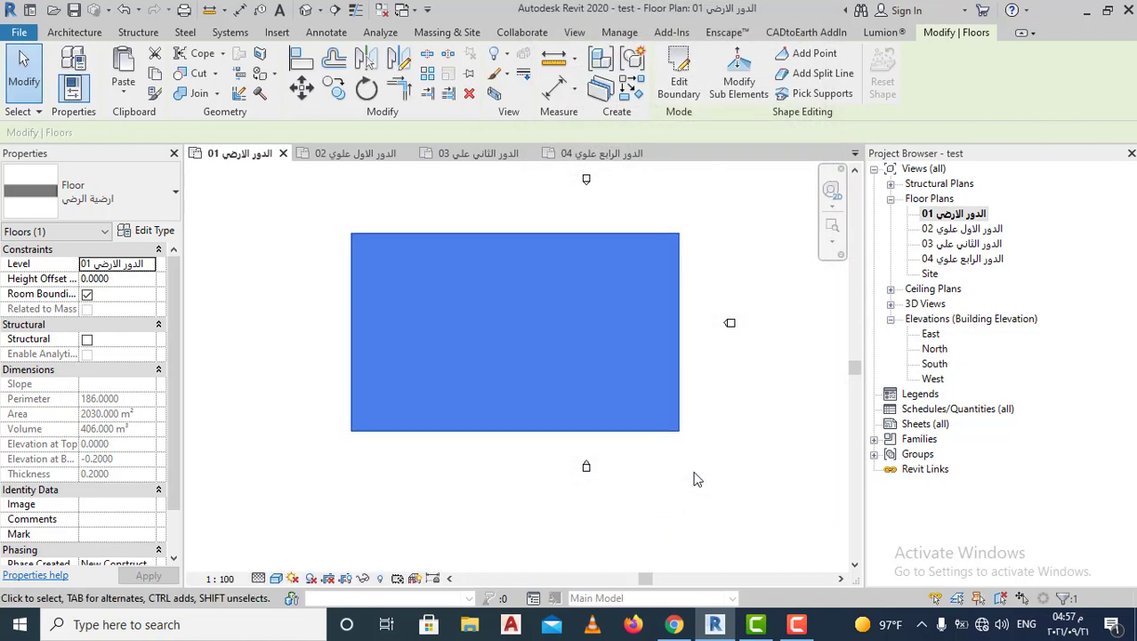
left_click(689, 484)
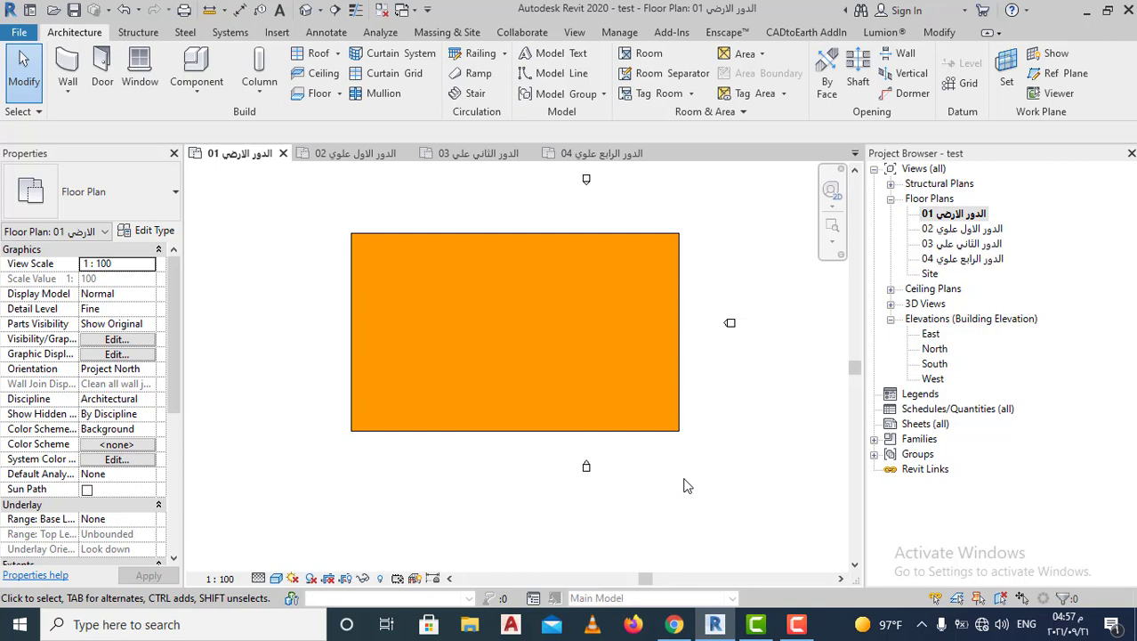
- Select the orange-filled floor slab in the ground-floor plan
left_click(639, 433)
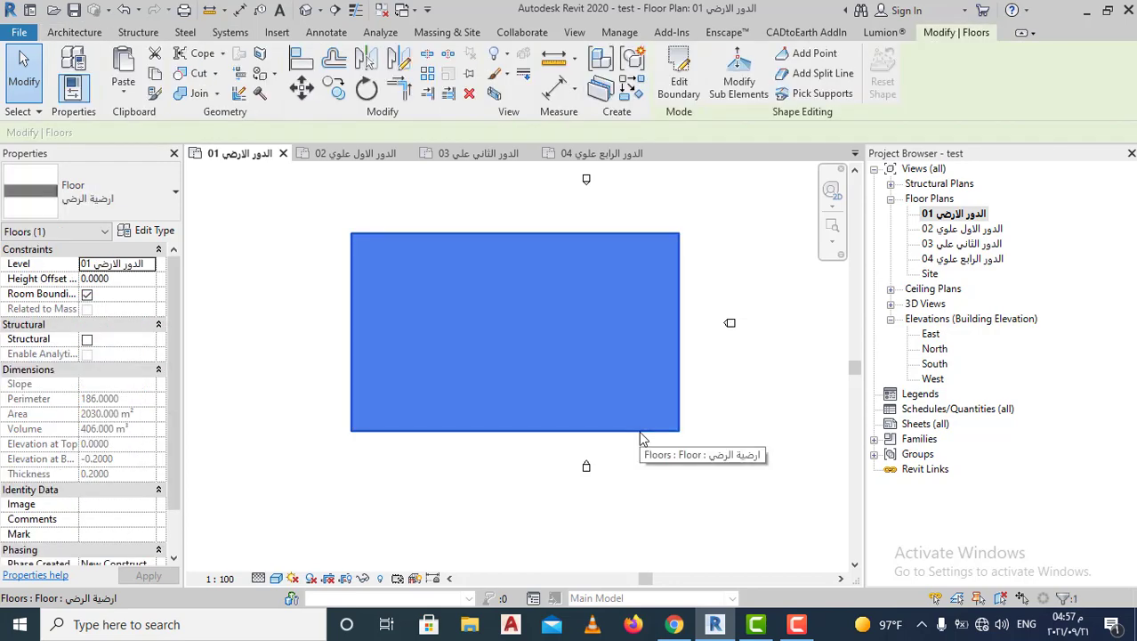
- Switch the floor's surface background override to Diagonal crosshatch, keeping the orange colour
right_click(639, 433)
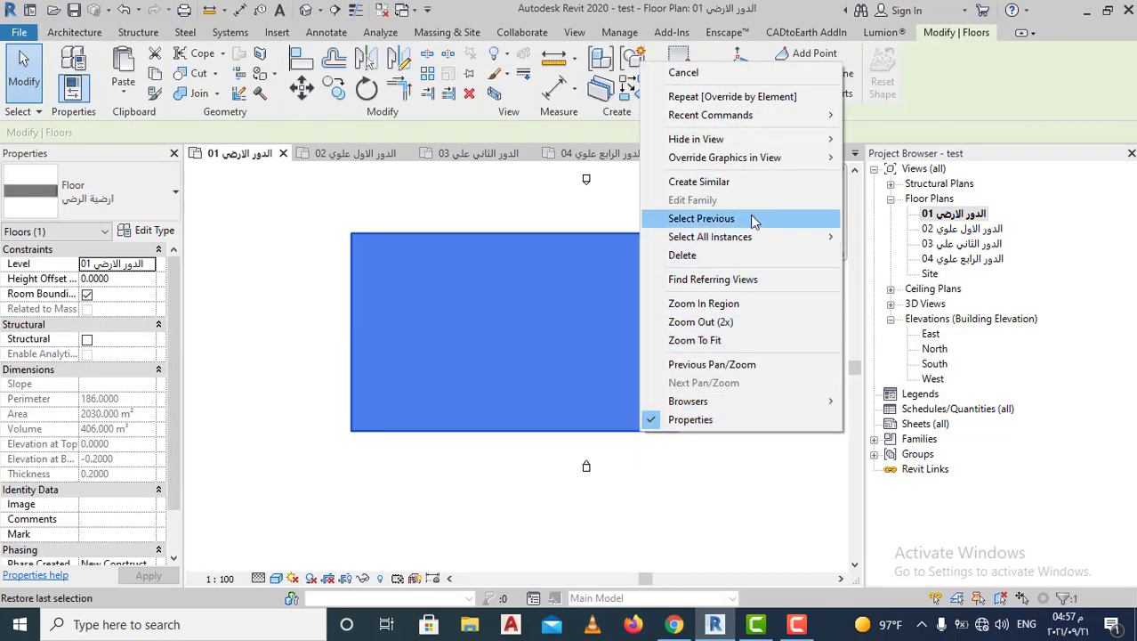
mouse_move(725, 158)
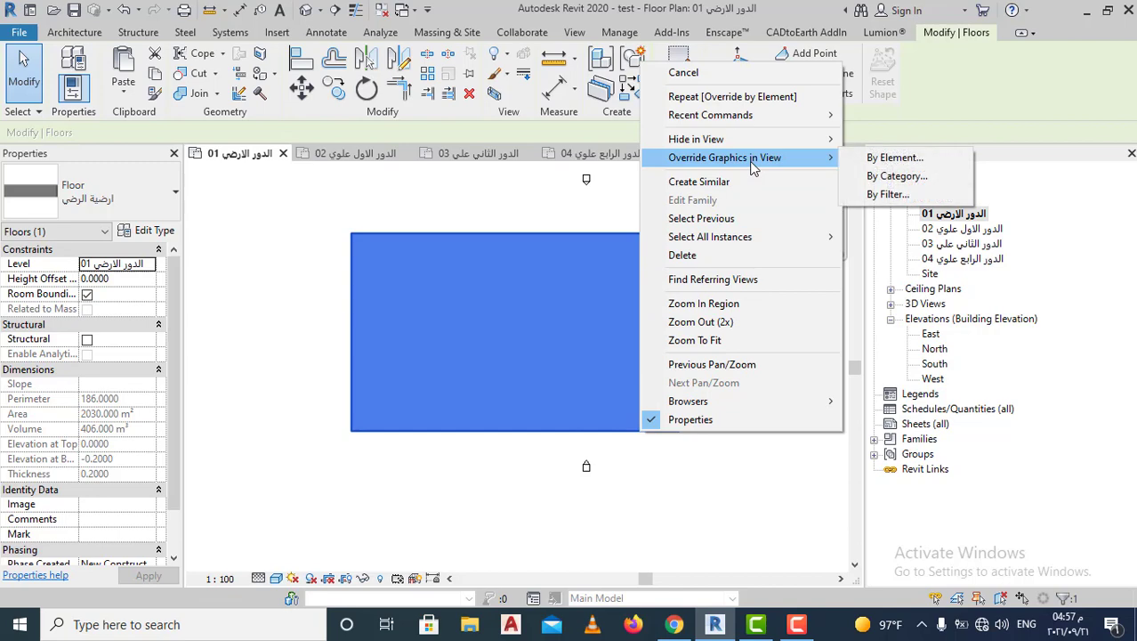
left_click(884, 160)
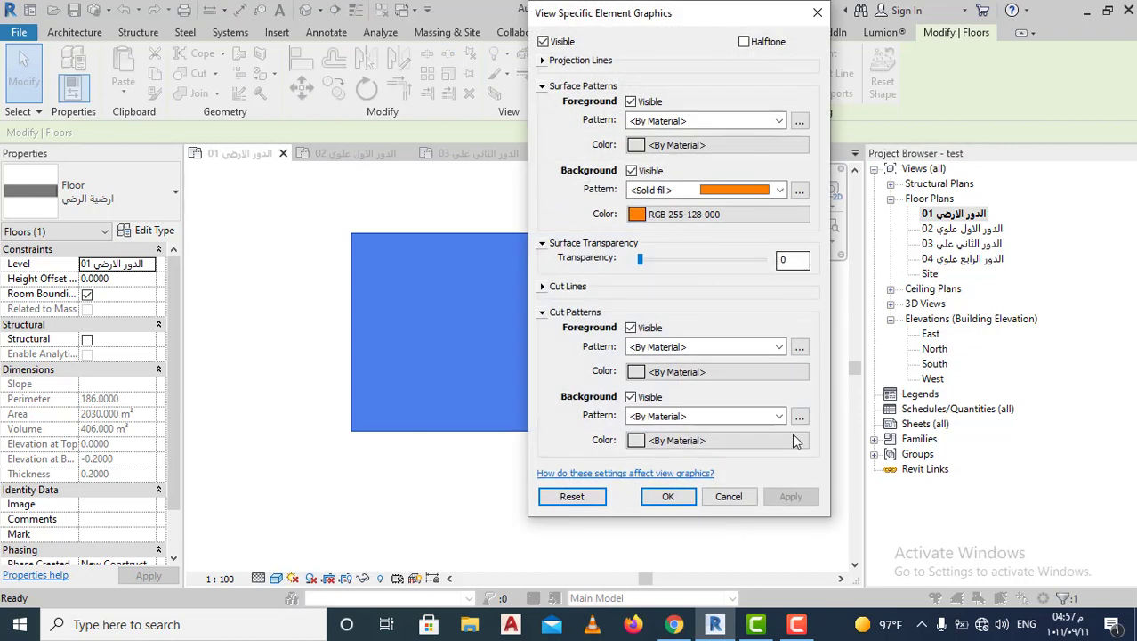
left_click(779, 191)
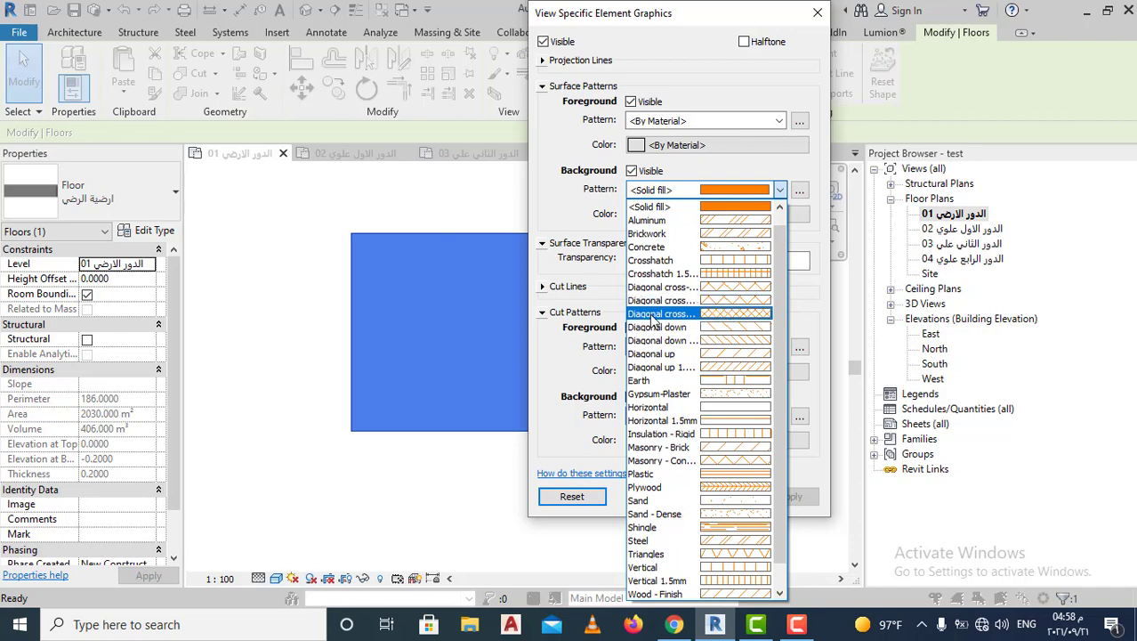
left_click(728, 316)
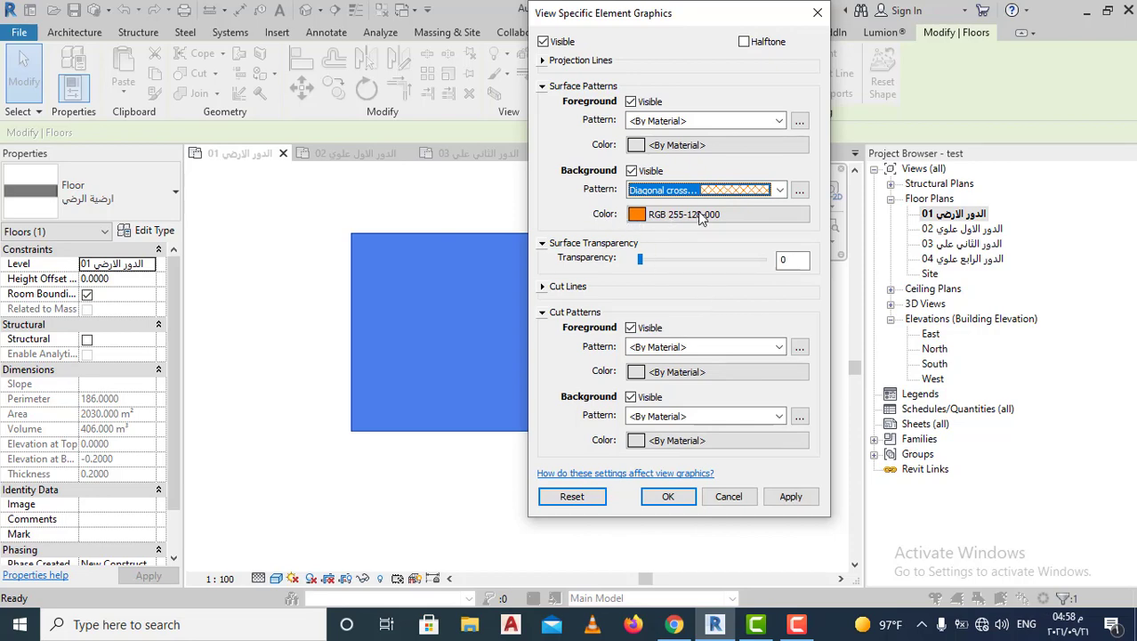
left_click(700, 221)
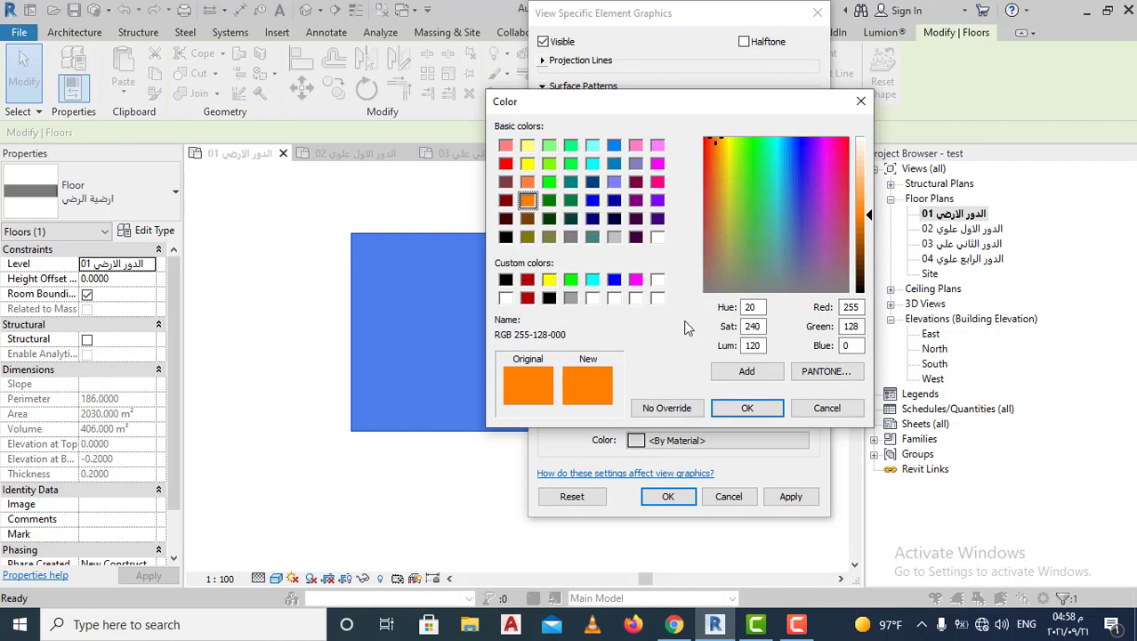
left_click(747, 409)
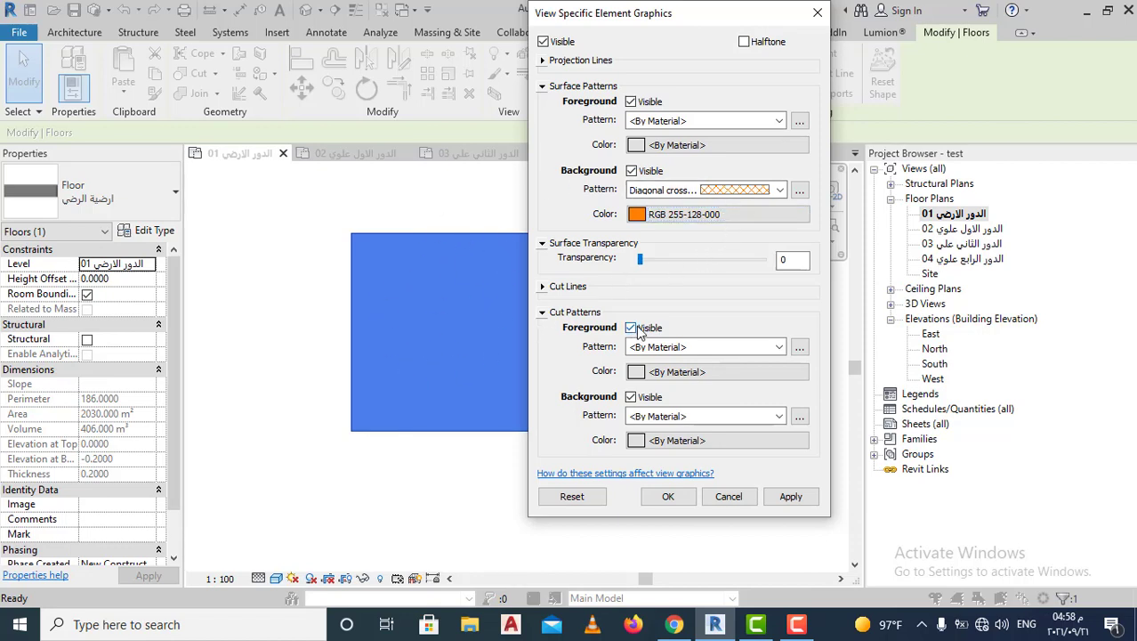
left_click(797, 191)
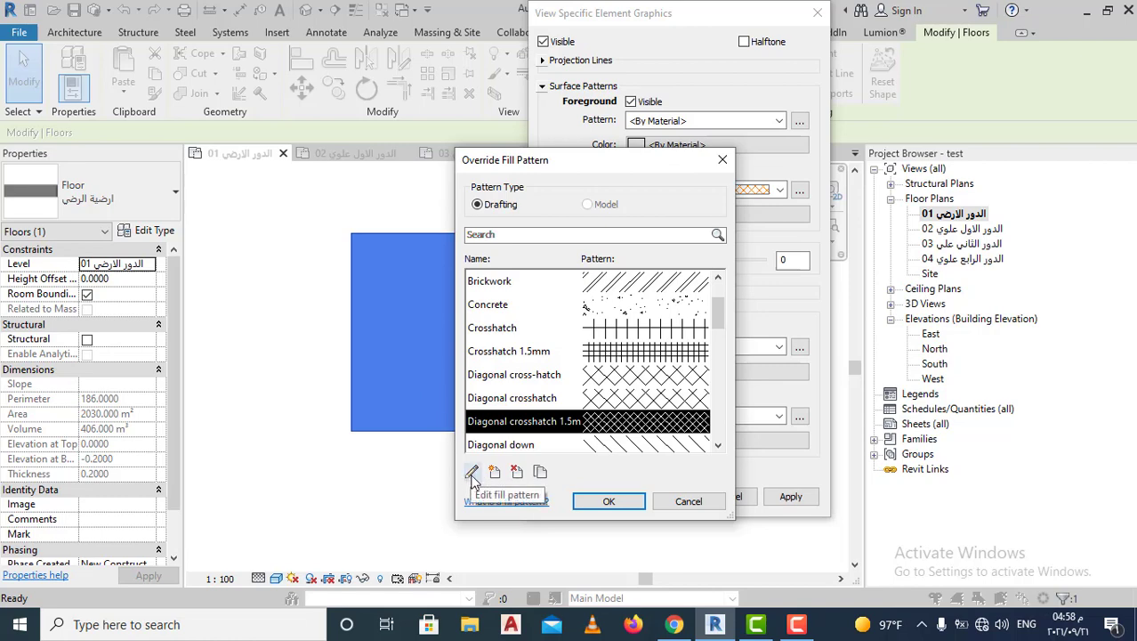
- Set both Diagonal crosshatch 1.5mm line spacings to 25 and apply the pattern to the floor
left_click(471, 472)
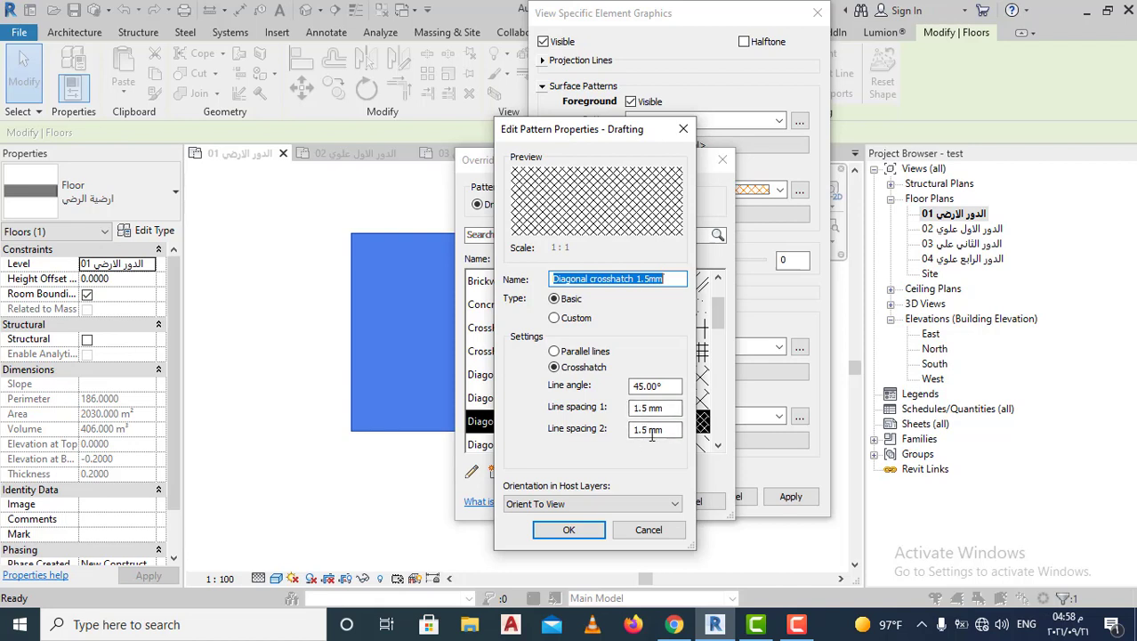
left_click(669, 407)
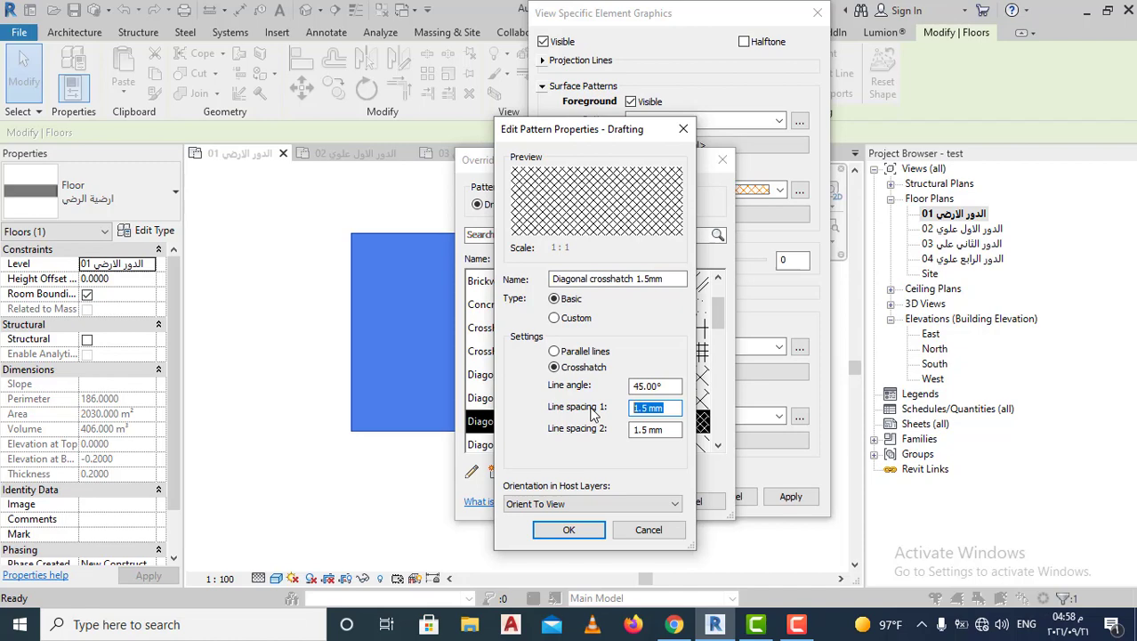
type("25")
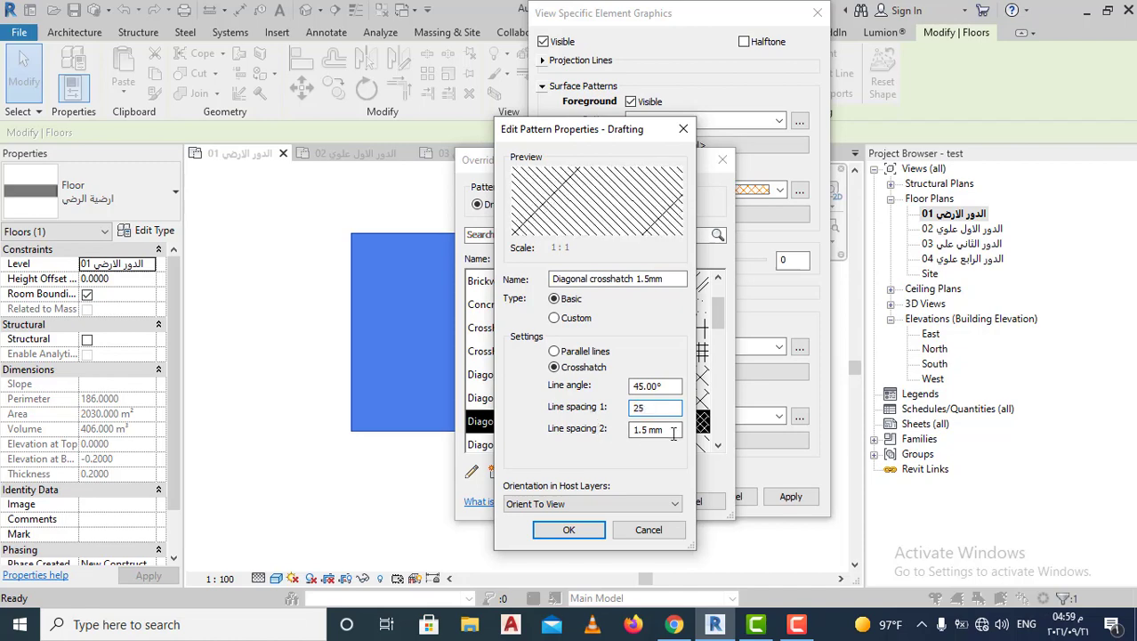
left_click(671, 432)
type("2")
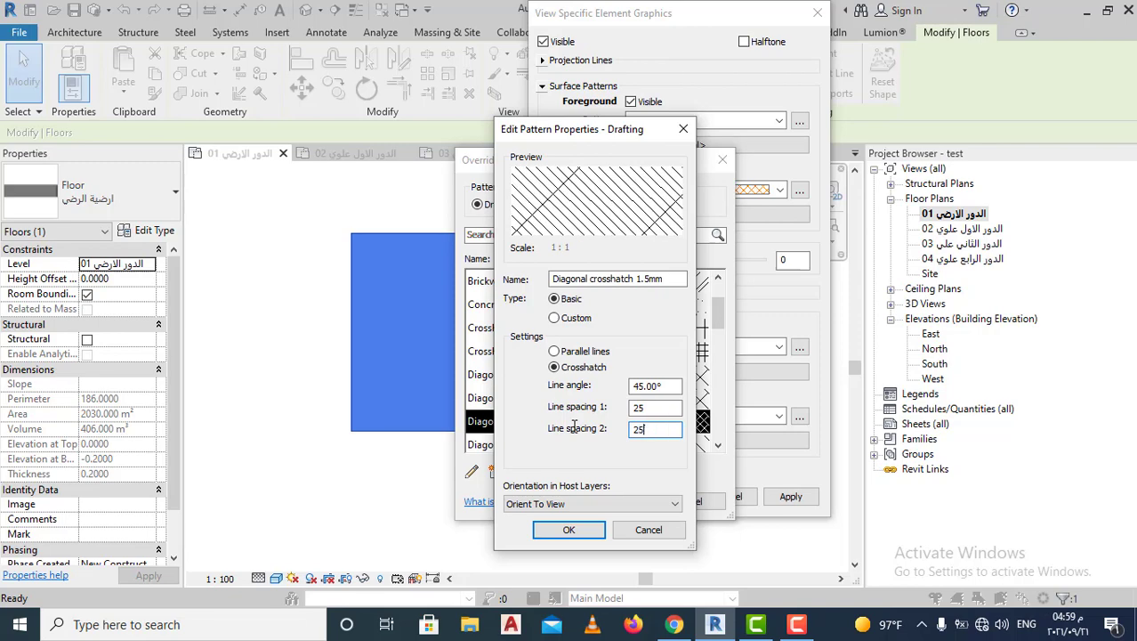
type("5")
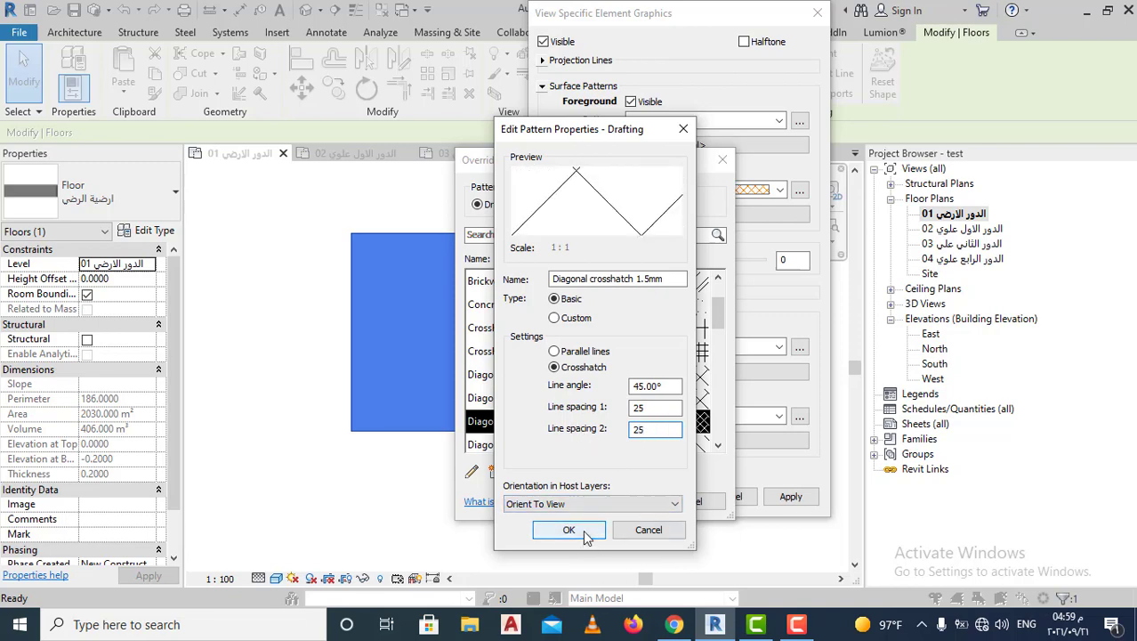
left_click(582, 529)
left_click(609, 501)
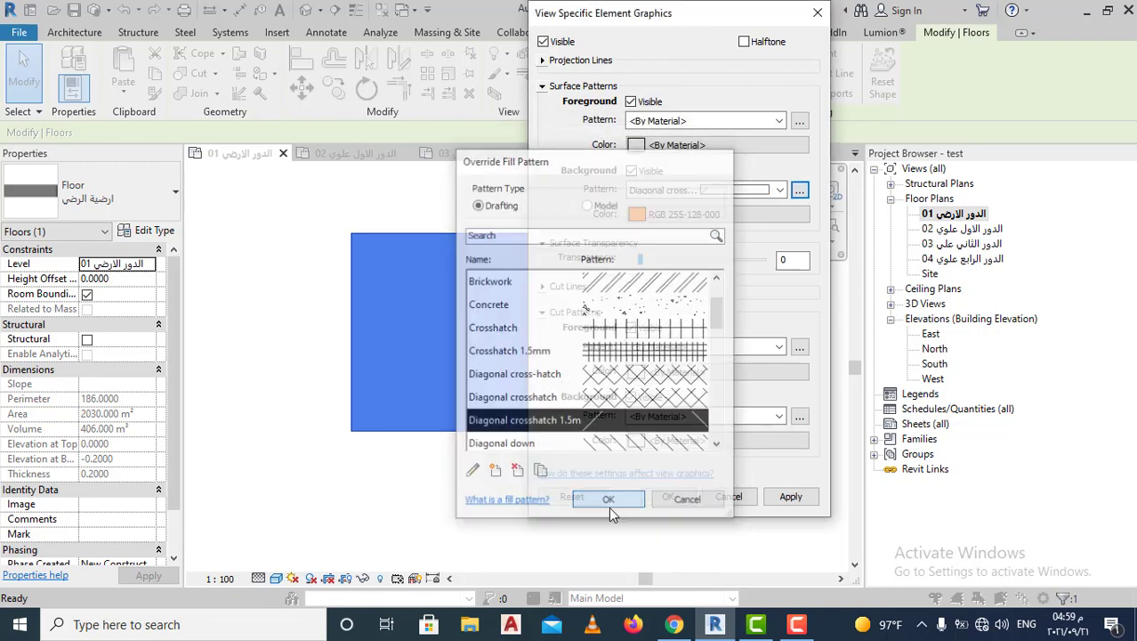
left_click(792, 498)
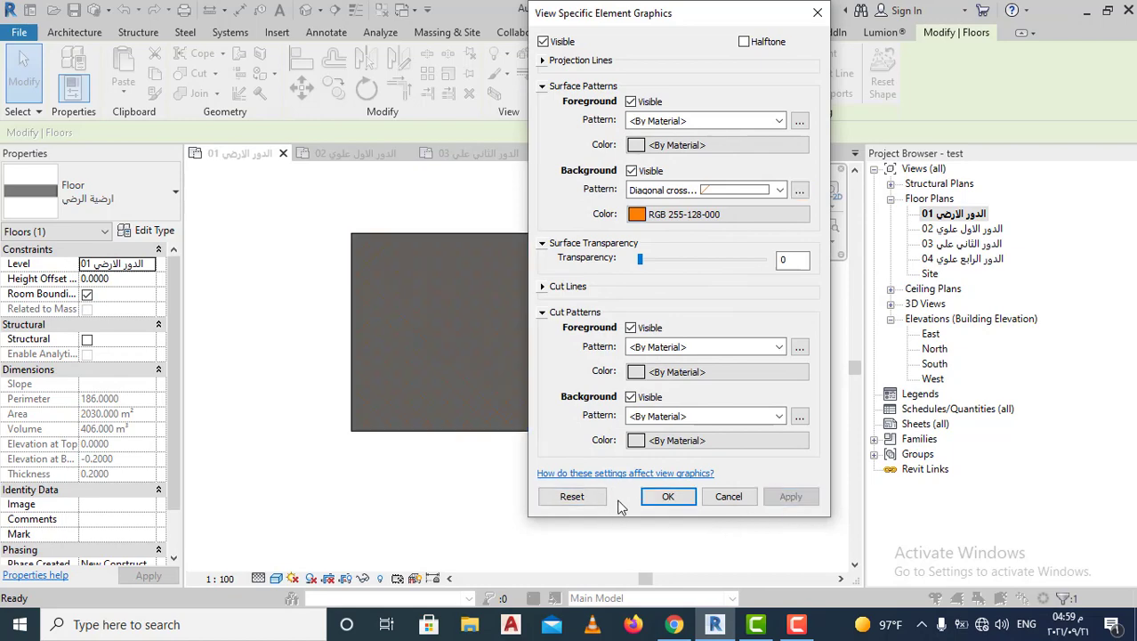
left_click(667, 497)
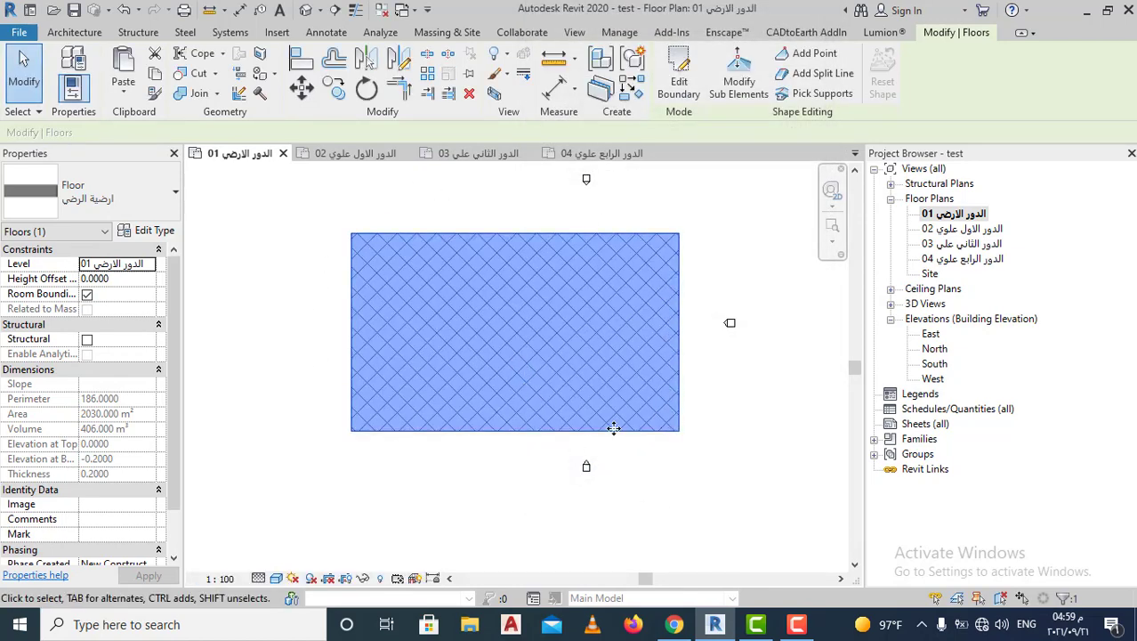
left_click(706, 473)
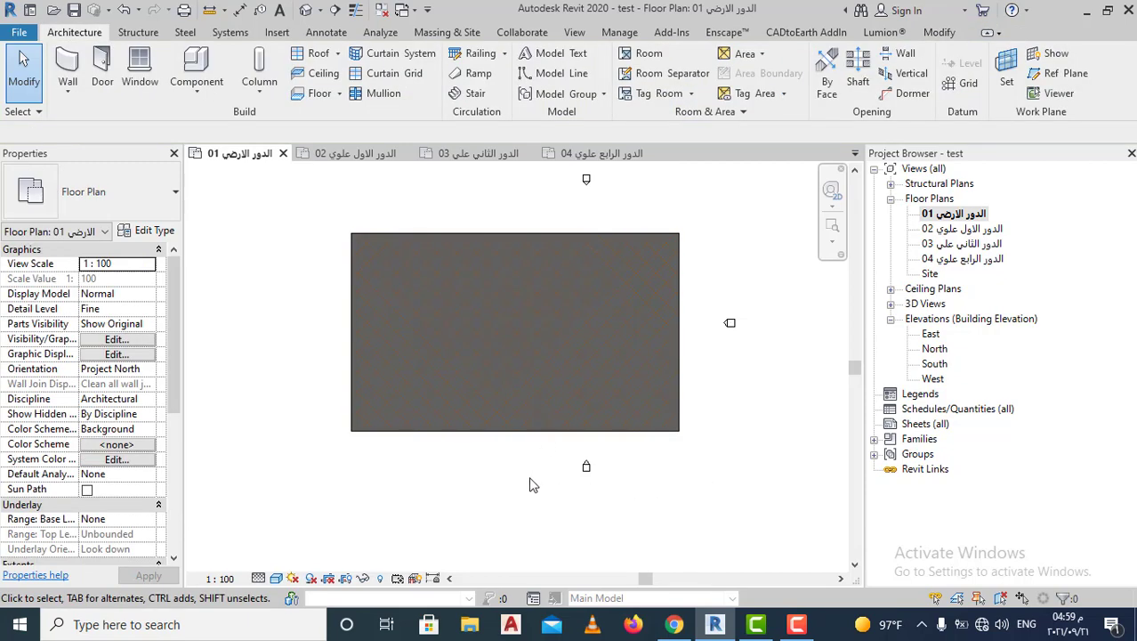
scroll(500, 405, "up", 2)
scroll(500, 405, "up", 1)
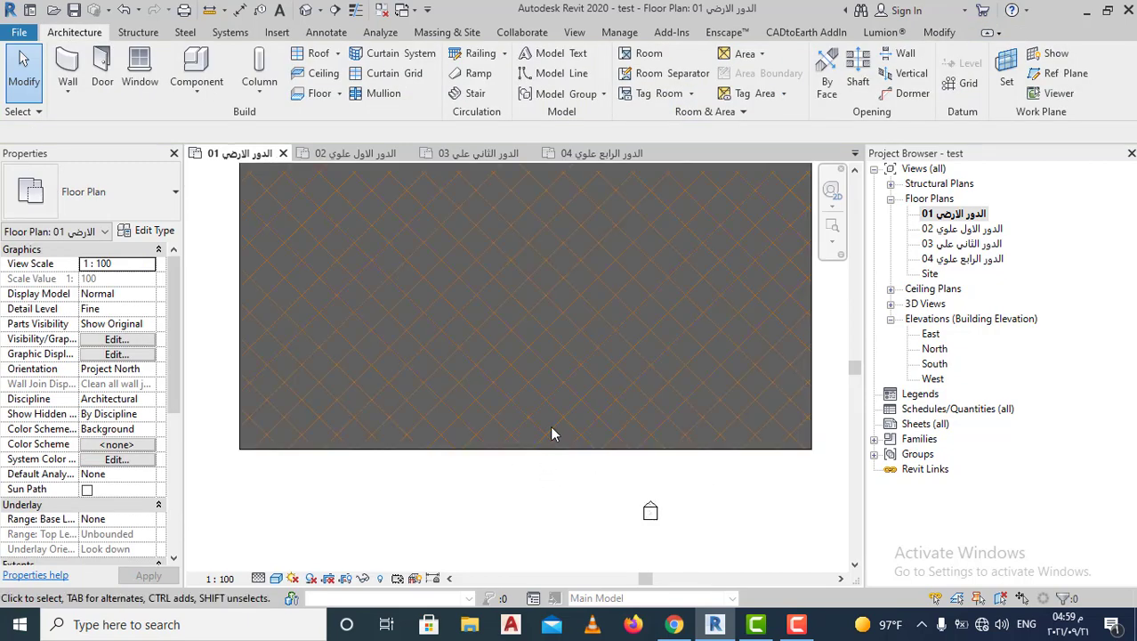
scroll(550, 425, "up", 2)
scroll(569, 503, "down", 3)
scroll(521, 409, "down", 1)
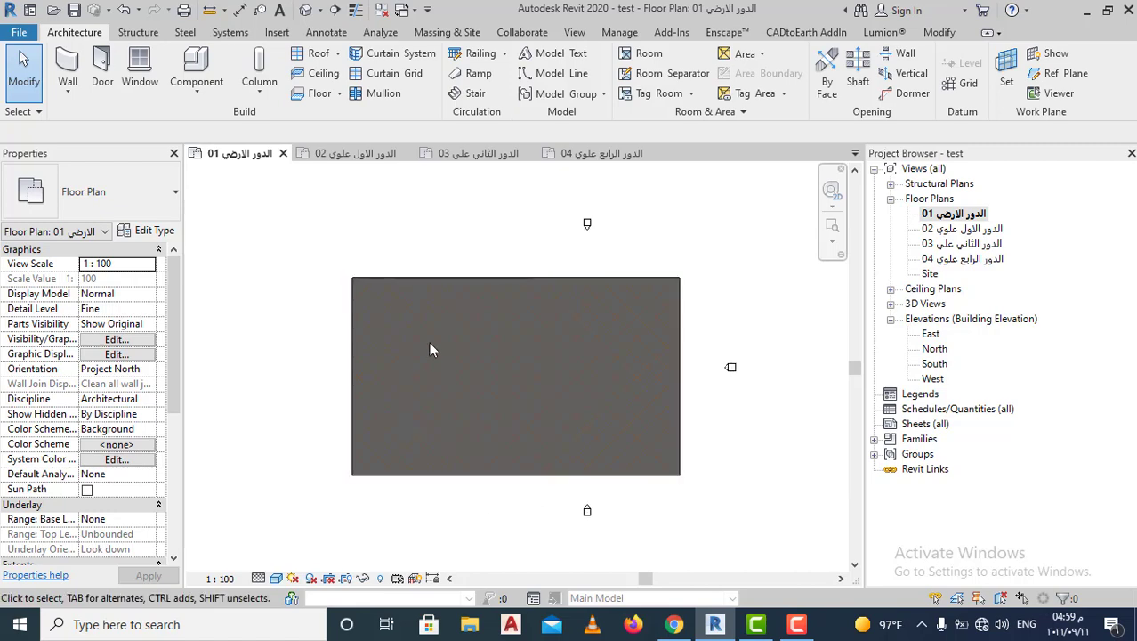
left_click(649, 475)
- Change the floor's crosshatch background colour from orange to White and apply the override
right_click(649, 481)
mouse_move(731, 199)
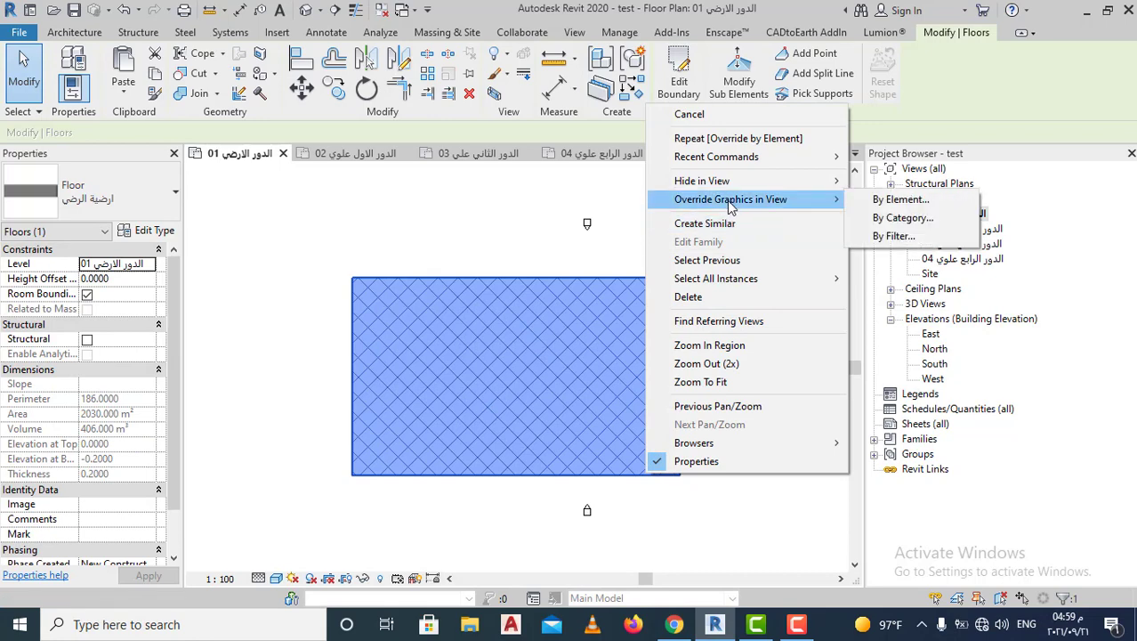
left_click(900, 199)
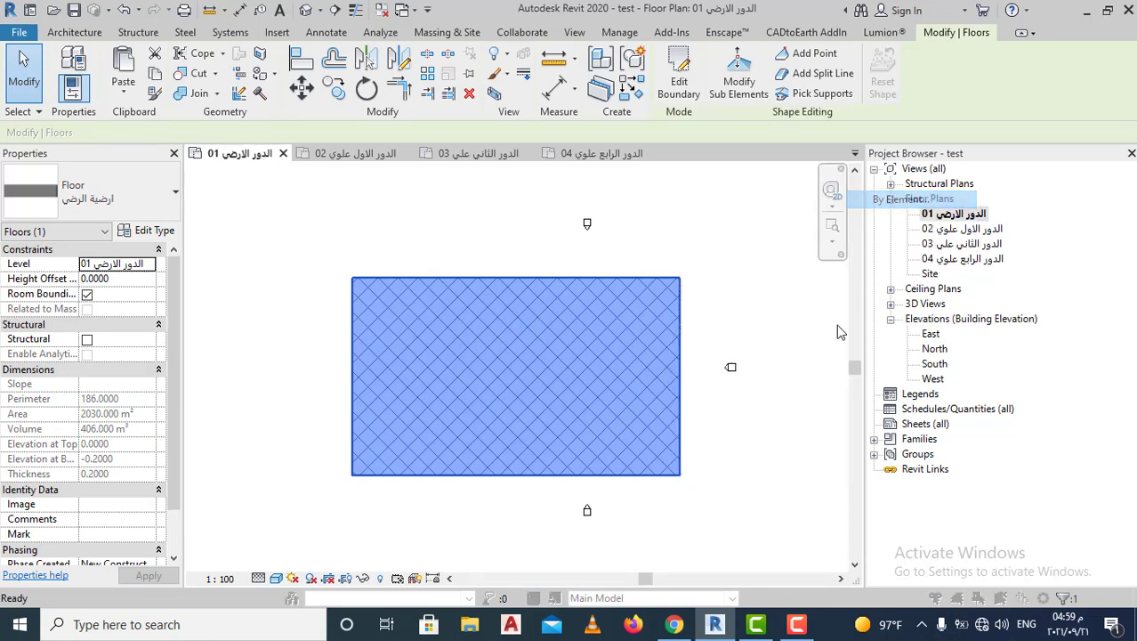
left_click(721, 217)
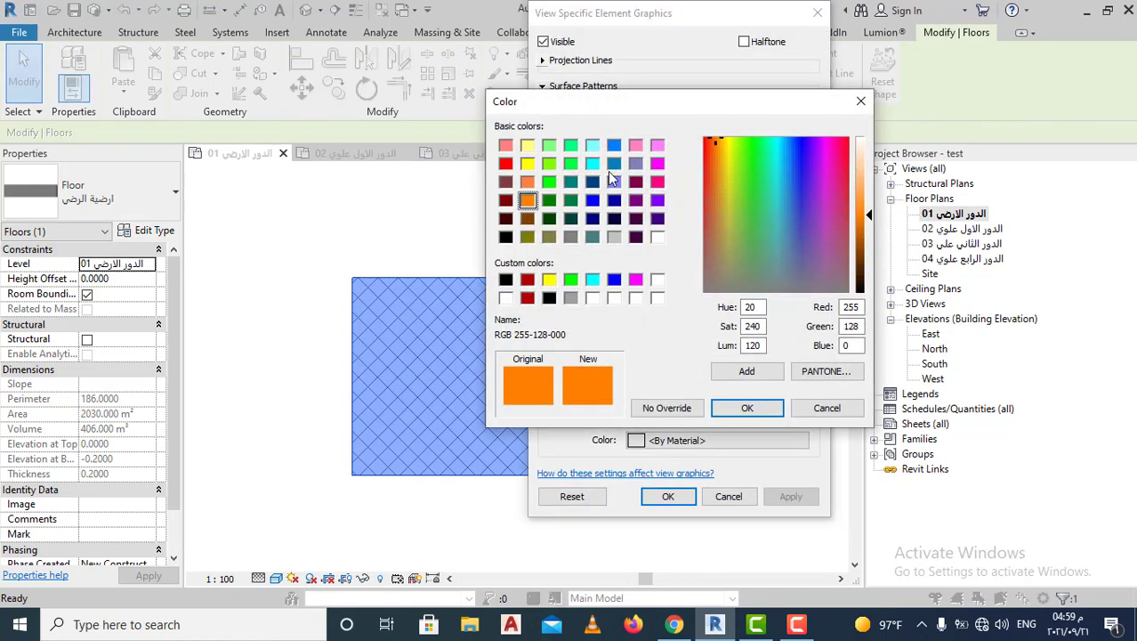
left_click(618, 298)
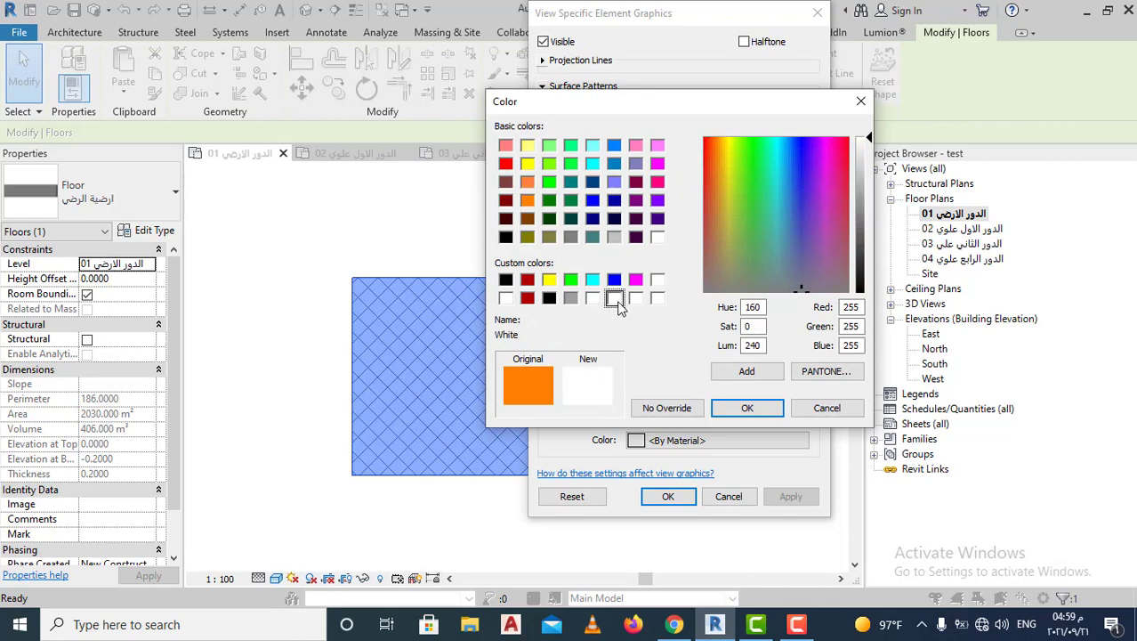
left_click(747, 408)
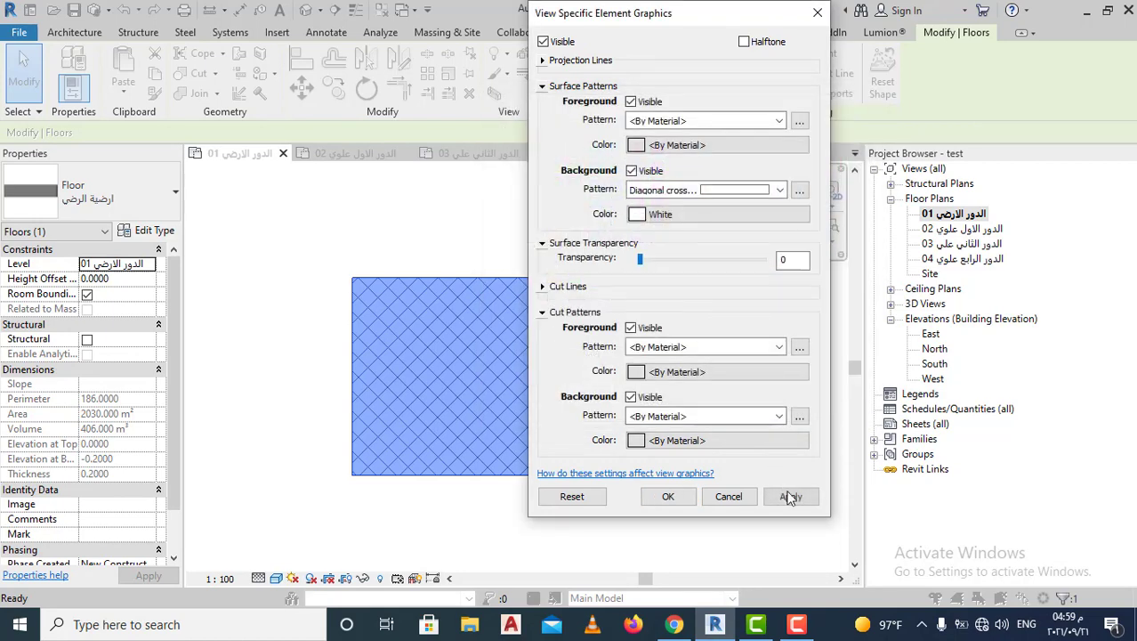
left_click(791, 496)
left_click(668, 495)
scroll(612, 507, "up", 2)
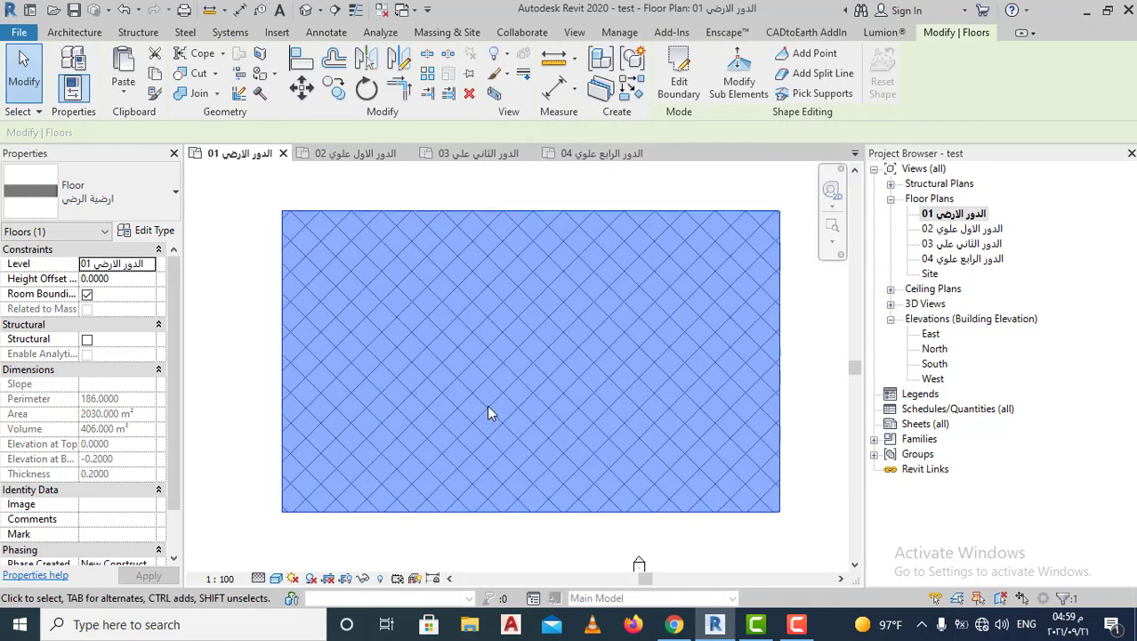
scroll(752, 489, "down", 2)
left_click(739, 511)
scroll(612, 475, "up", 1)
scroll(612, 475, "up", 1)
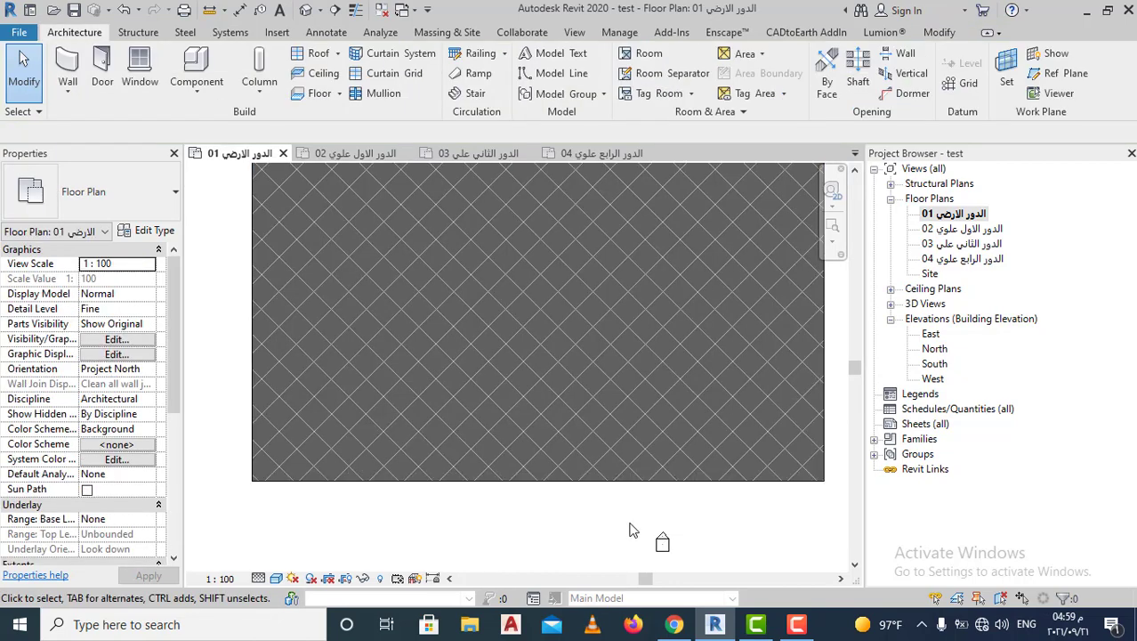
scroll(614, 498, "down", 2)
scroll(667, 482, "down", 1)
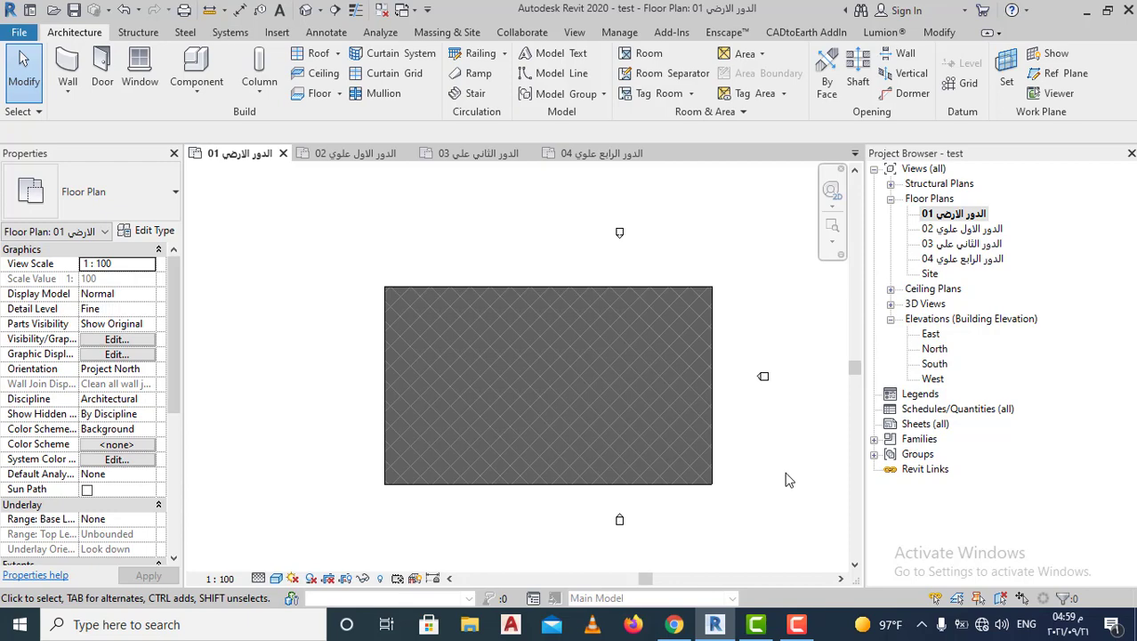
scroll(757, 485, "down", 1)
scroll(689, 491, "down", 1)
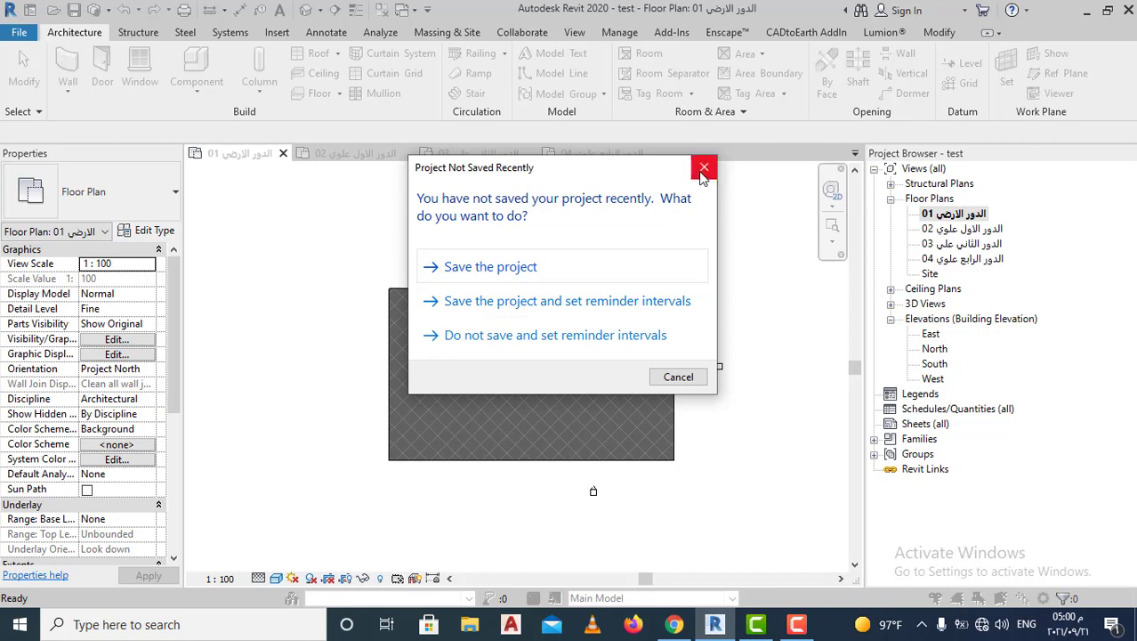
- Dismiss the save reminder, draw a horizontal section across the floor, and open Section 1
left_click(704, 166)
left_click(333, 382)
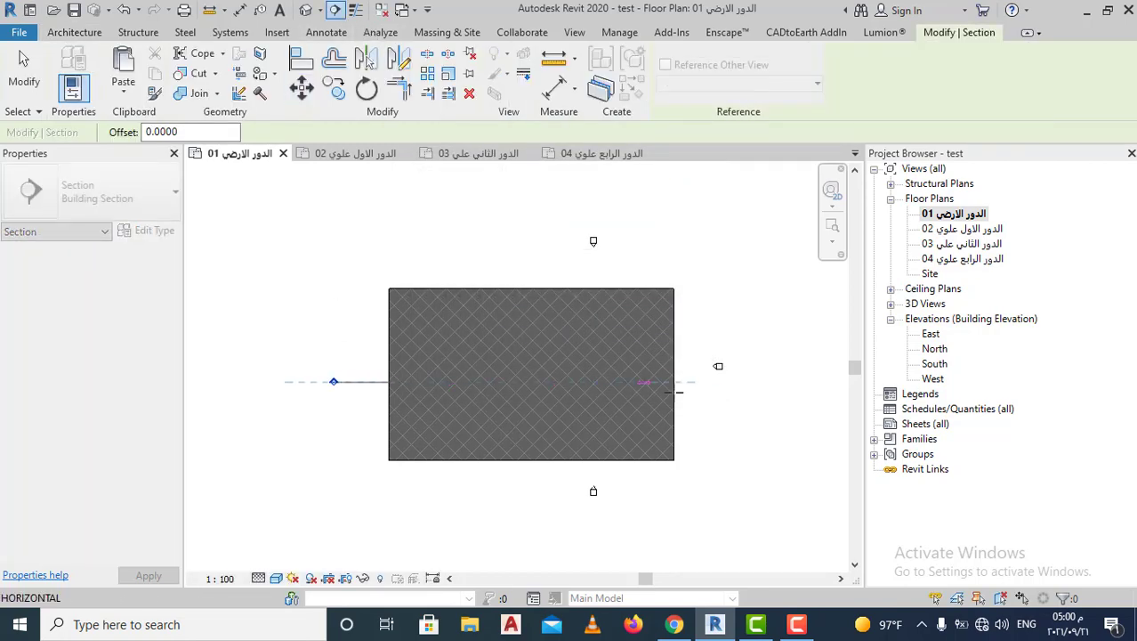
left_click(703, 381)
key("Escape")
scroll(294, 381, "up", 3)
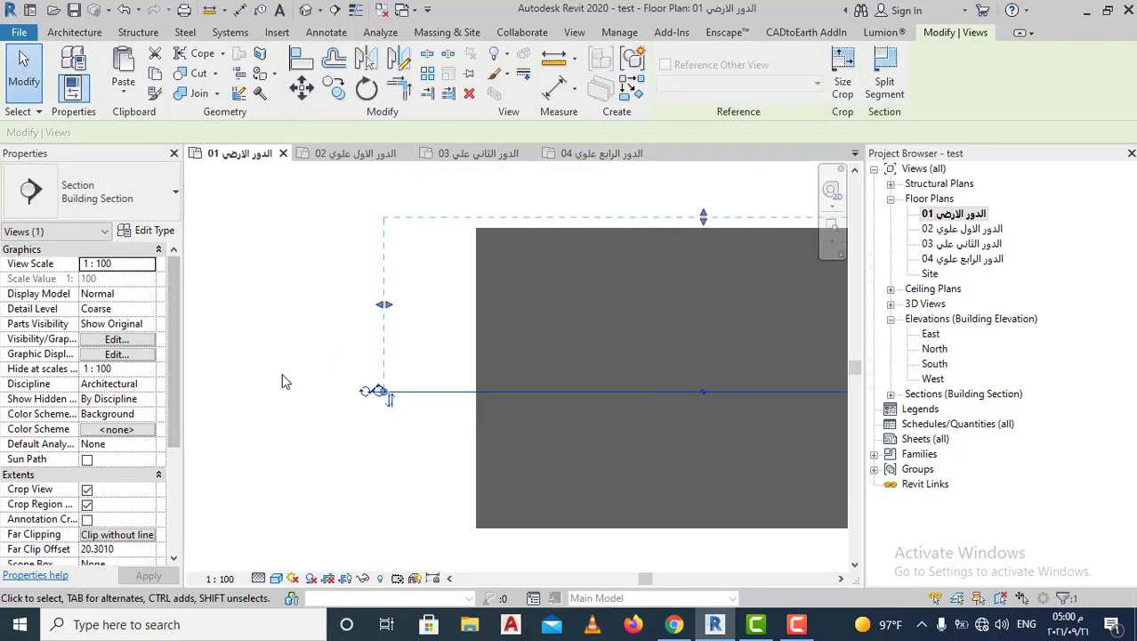
scroll(351, 356, "up", 2)
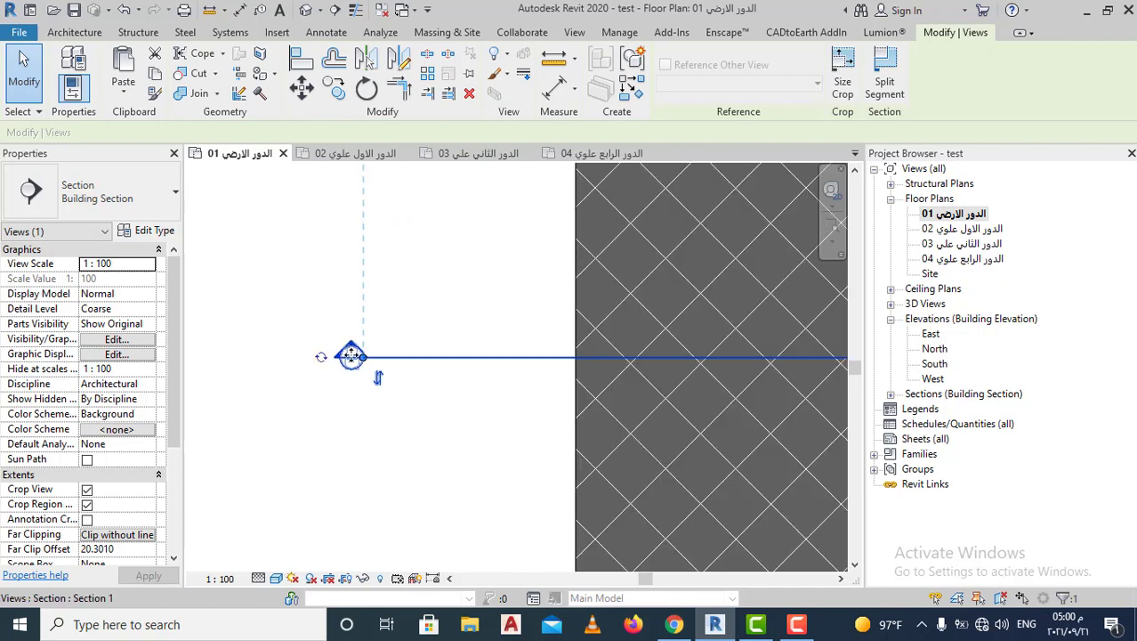
key("Escape")
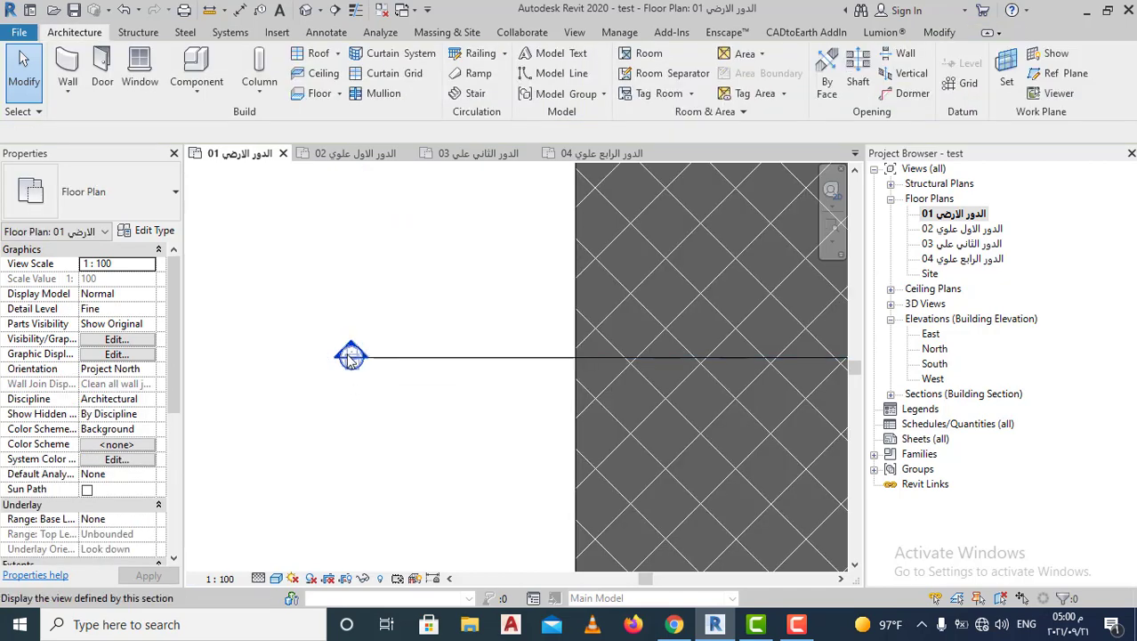
double_click(351, 356)
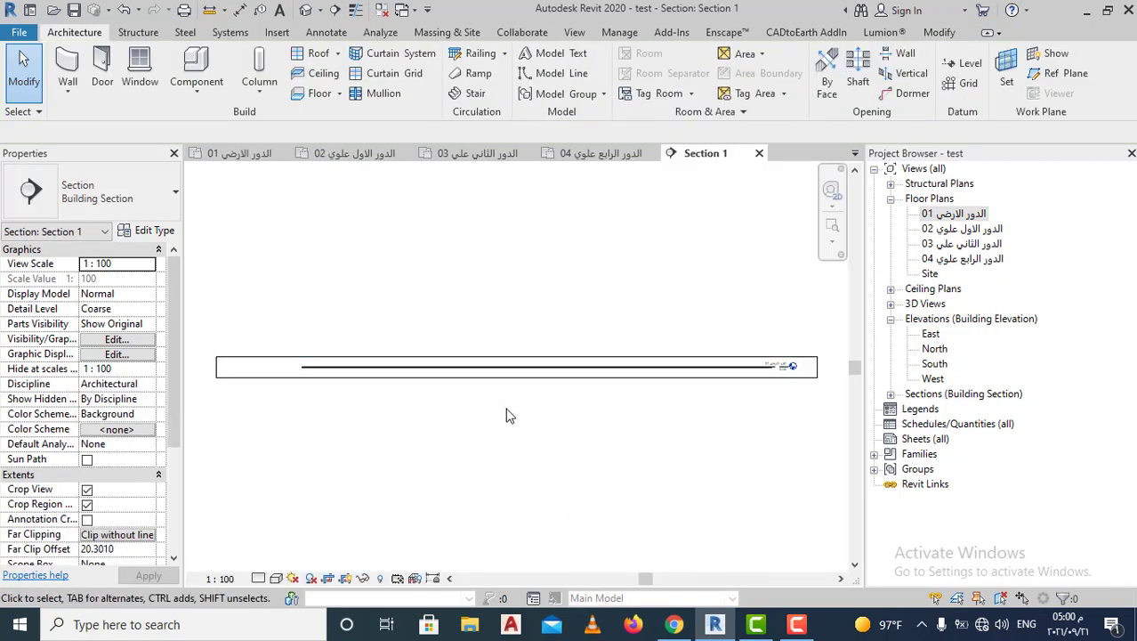
- Zoom into Section 1, select the floor slab and open its element graphic overrides
scroll(627, 383, "up", 2)
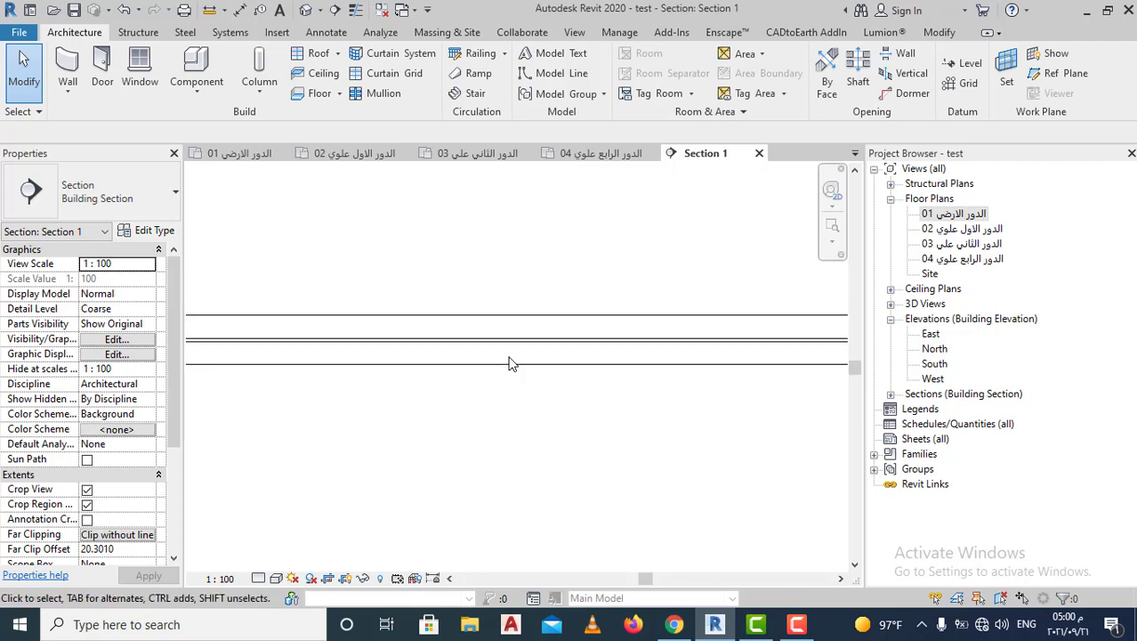
scroll(587, 366, "up", 2)
scroll(592, 369, "up", 1)
scroll(588, 365, "up", 2)
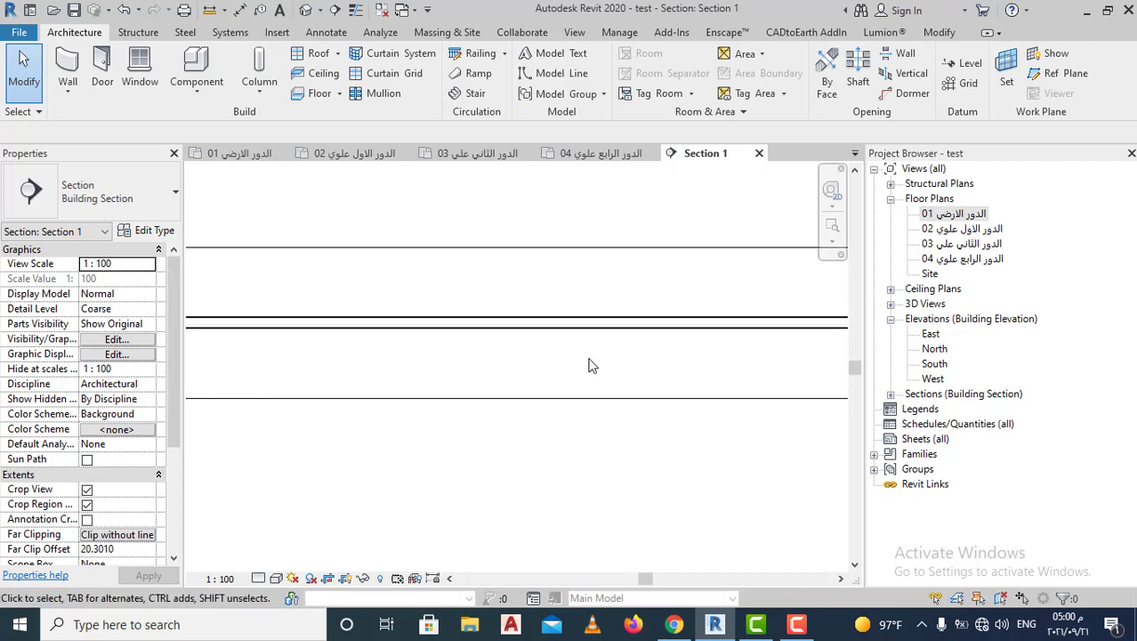
left_click(488, 326)
right_click(486, 327)
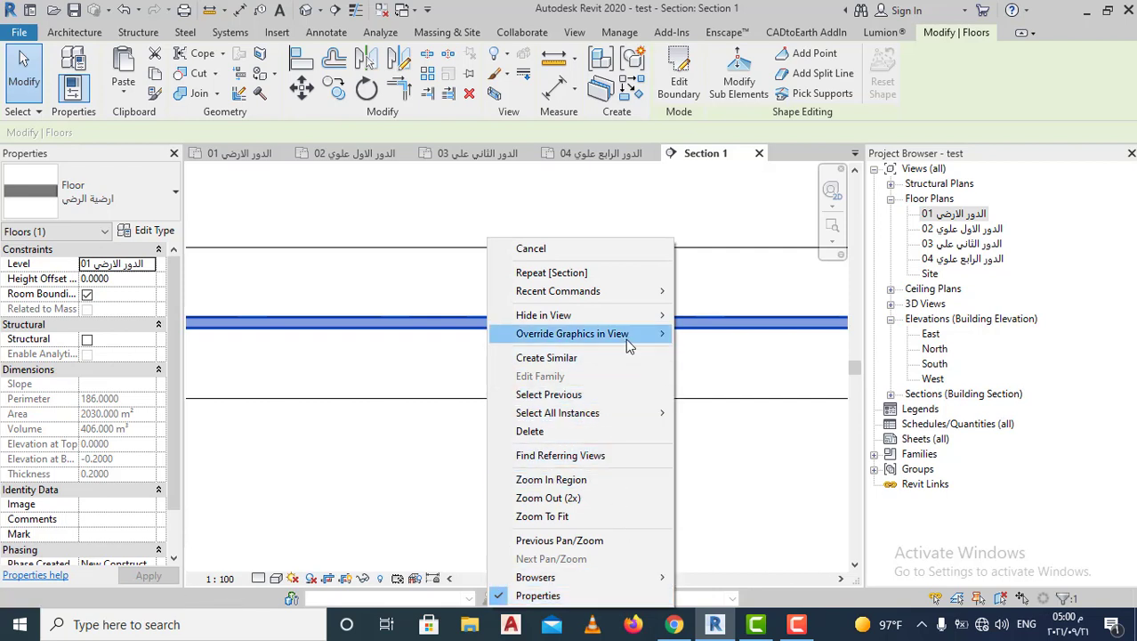
mouse_move(572, 334)
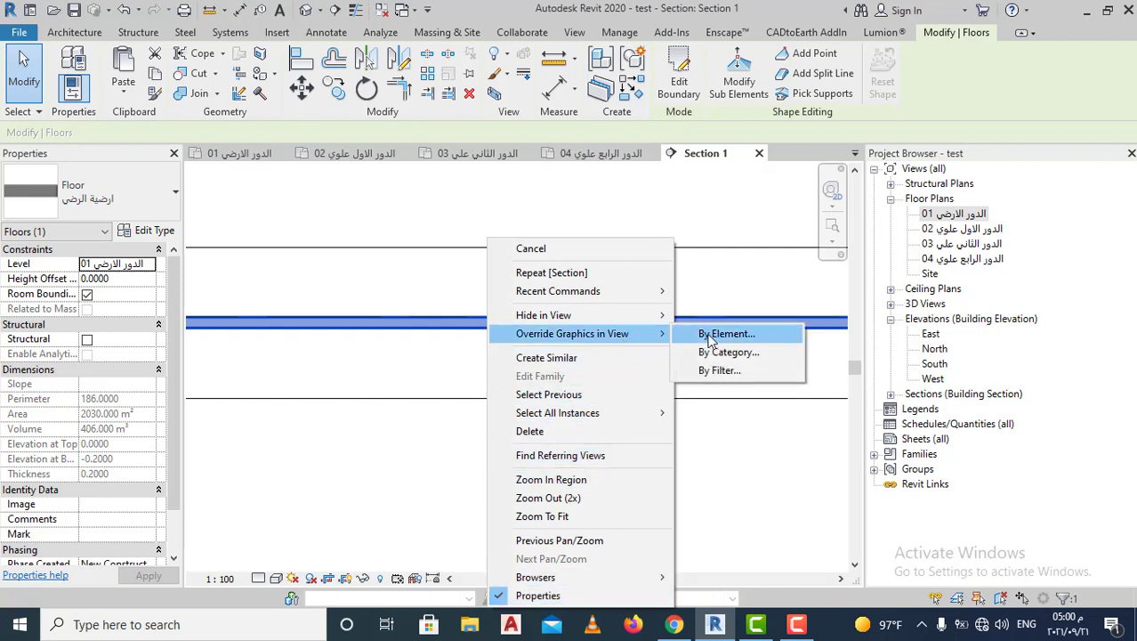
left_click(711, 337)
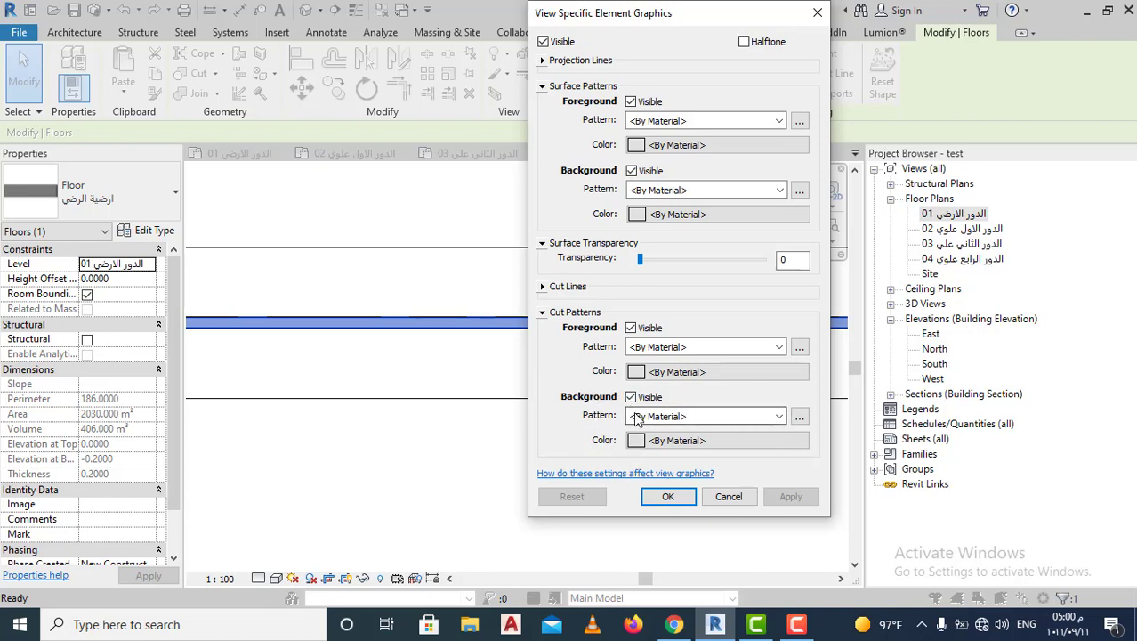
- Set the floor's cut background pattern to a solid yellow fill and apply it
left_click(777, 418)
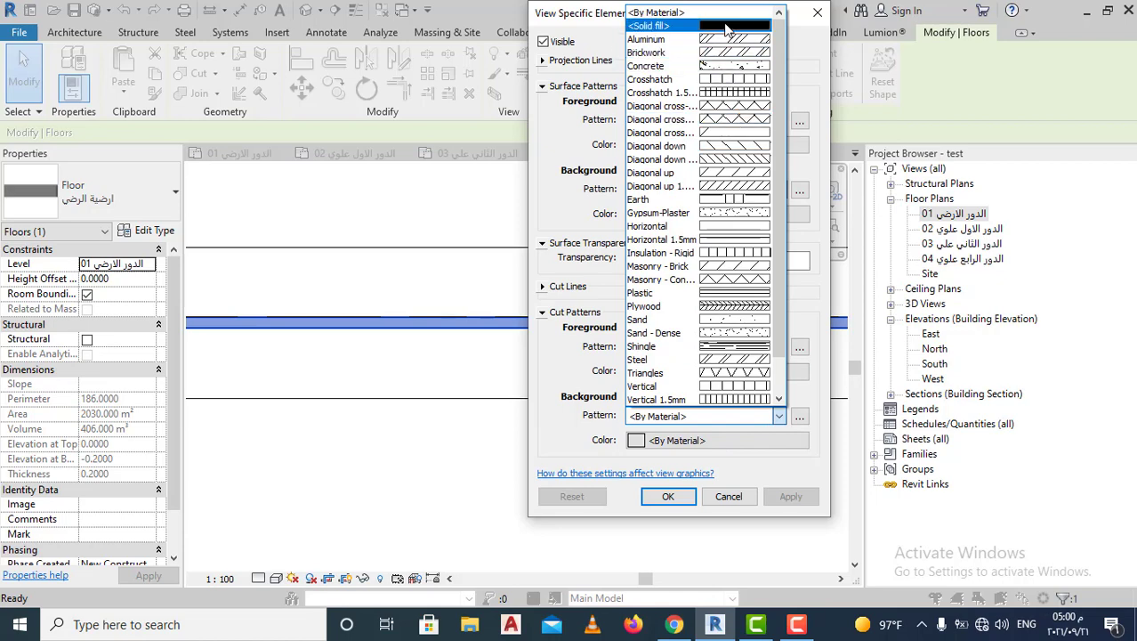
left_click(694, 26)
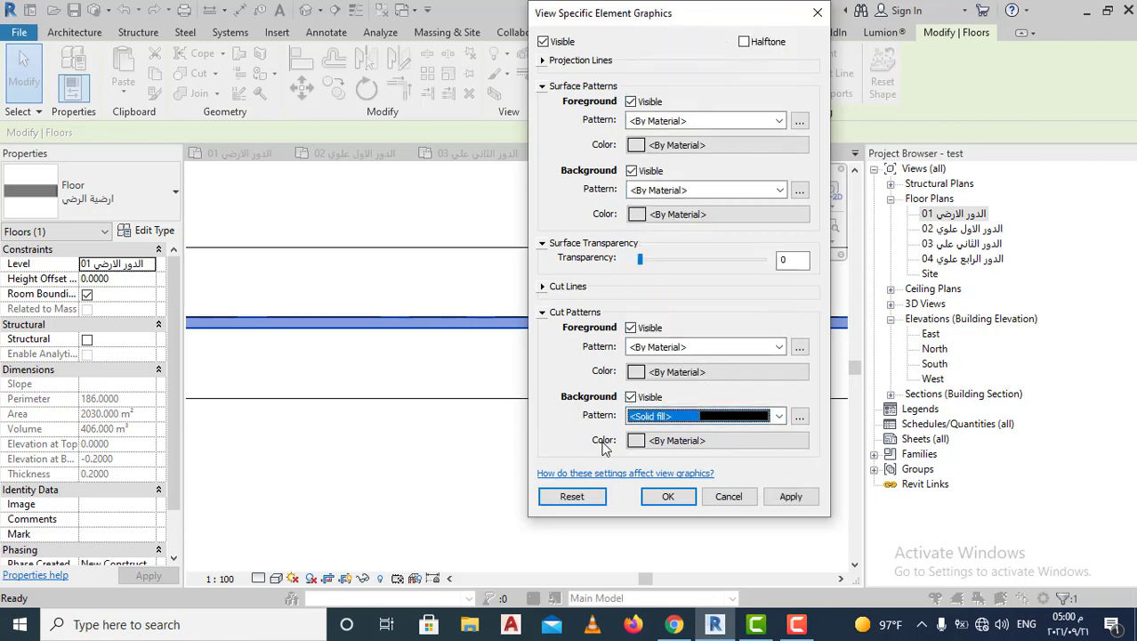
left_click(747, 441)
left_click(551, 279)
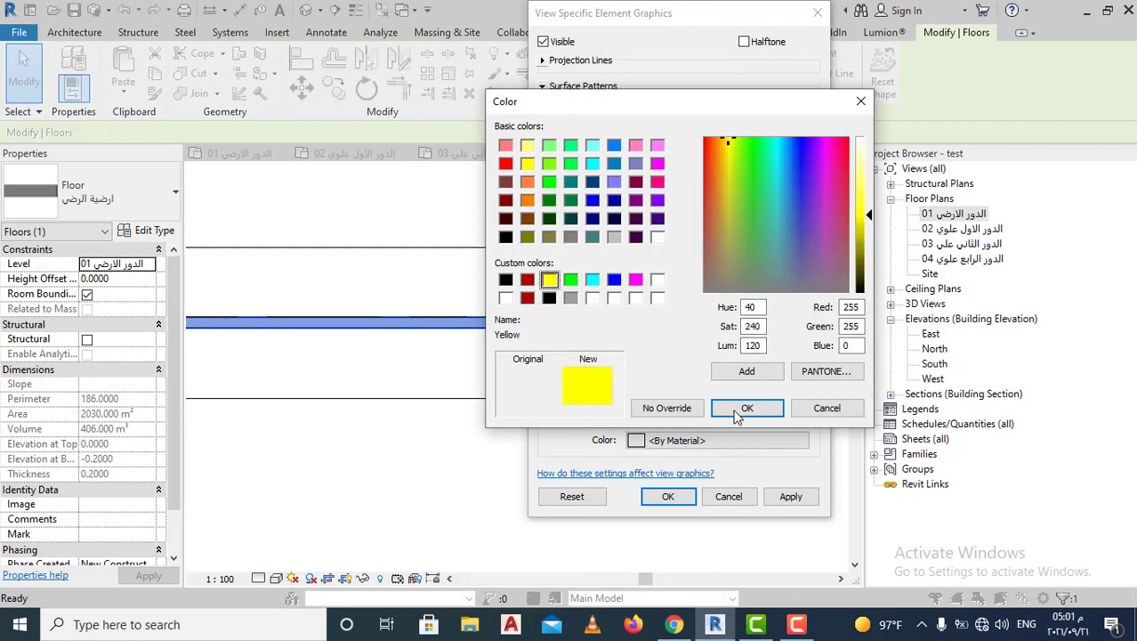
left_click(748, 408)
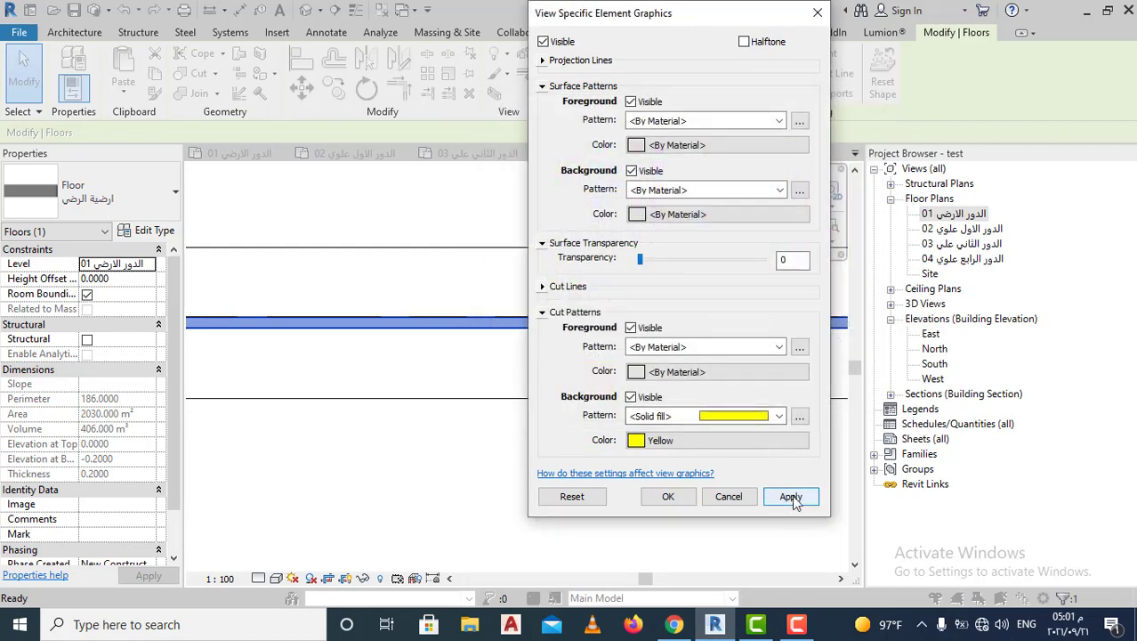
left_click(792, 502)
left_click(669, 497)
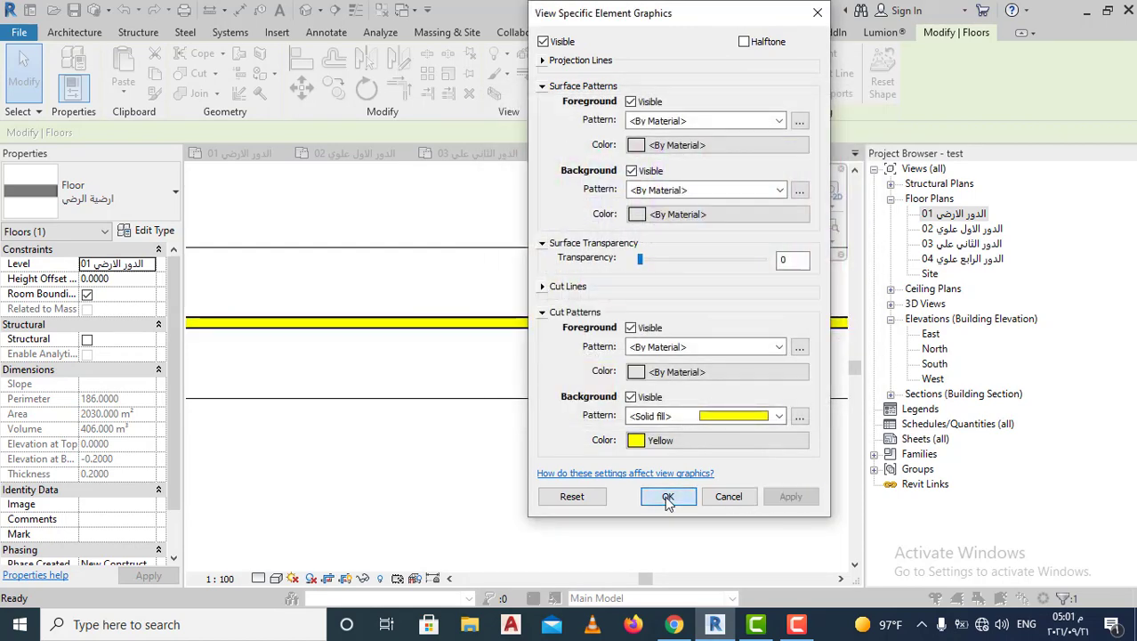
left_click(647, 497)
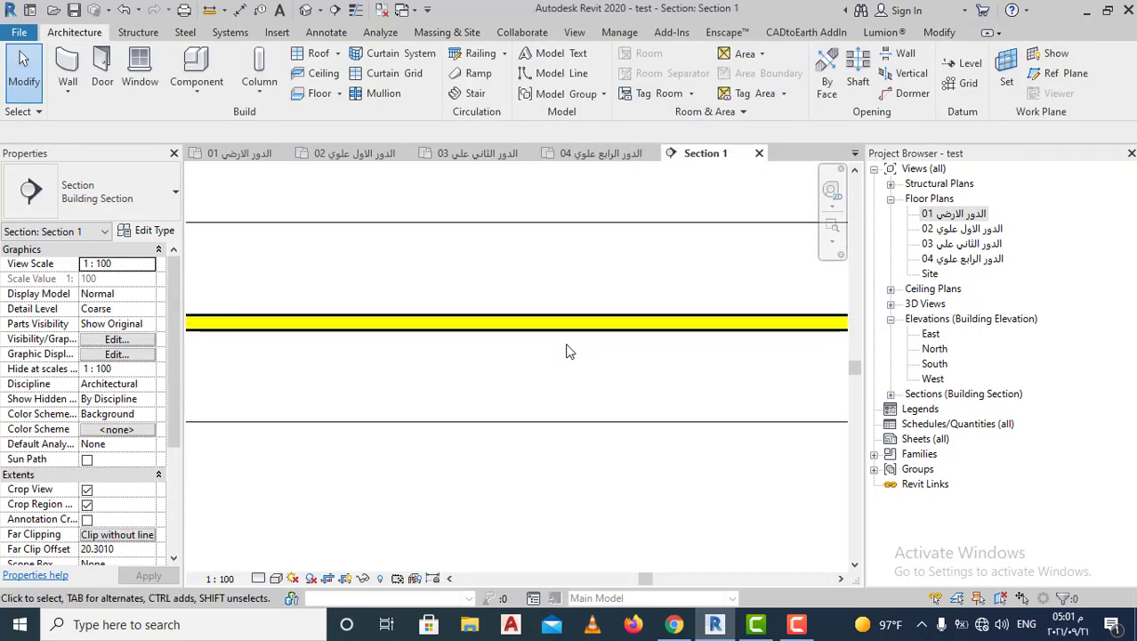
- Reselect the yellow floor band in Section 1 and reopen its element graphic overrides
scroll(571, 348, "down", 1)
scroll(569, 373, "down", 1)
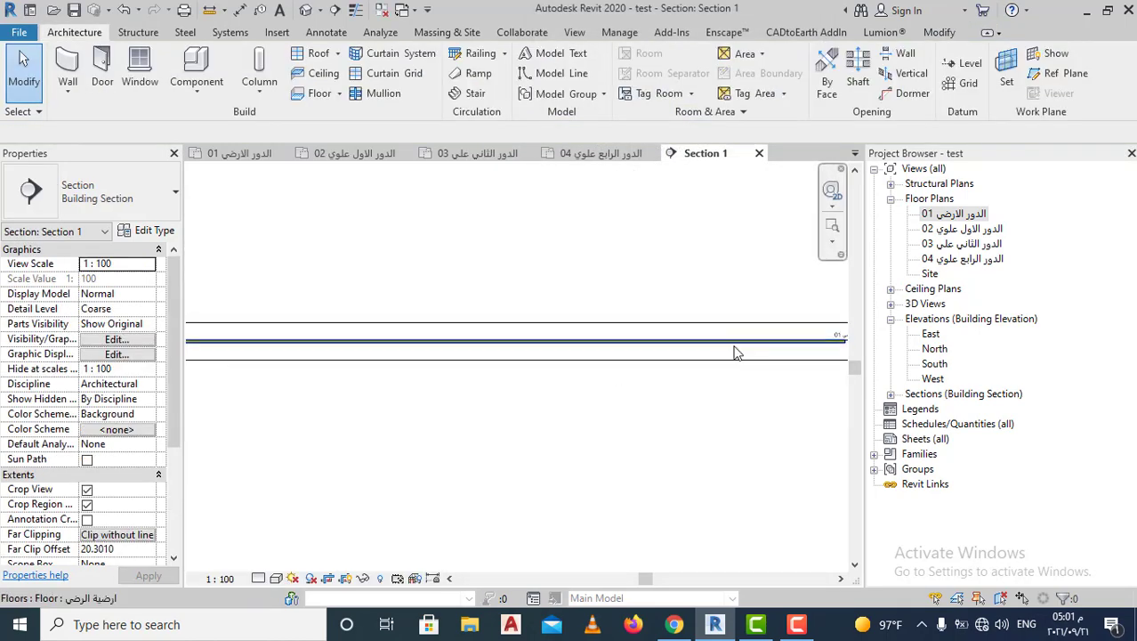
scroll(630, 356, "up", 3)
scroll(634, 363, "up", 1)
scroll(635, 362, "up", 1)
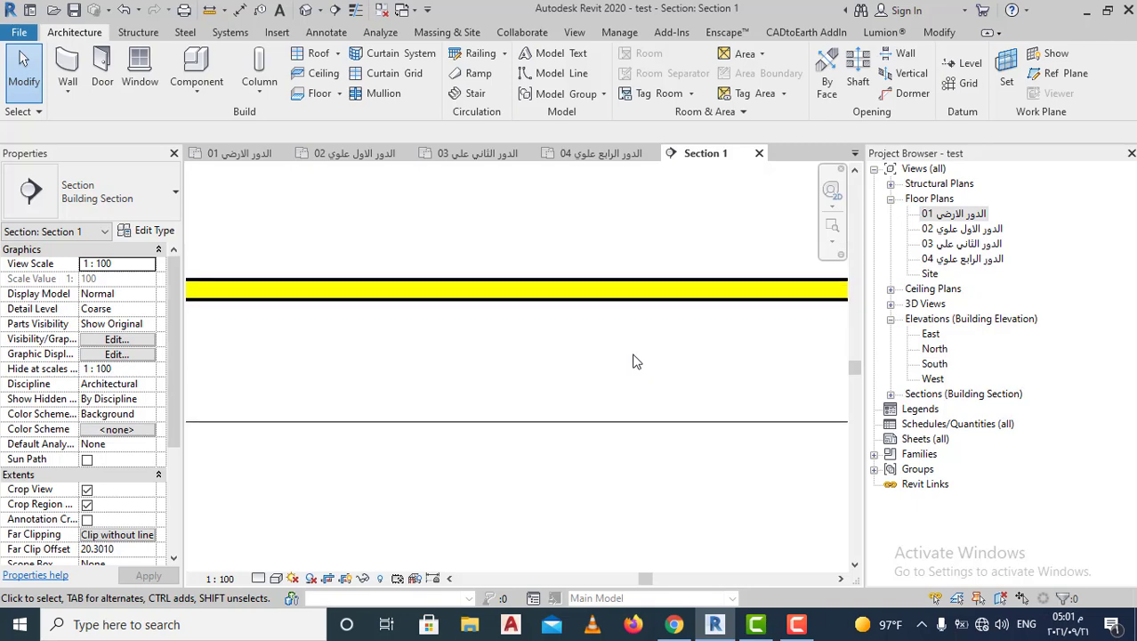
left_click(625, 304)
right_click(625, 308)
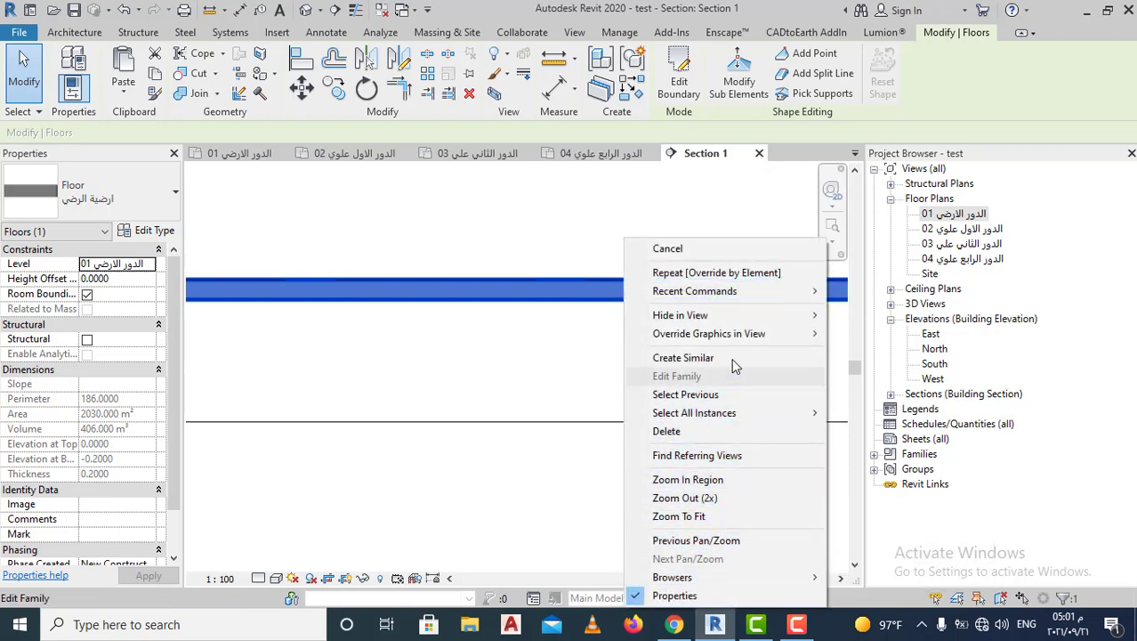
mouse_move(709, 333)
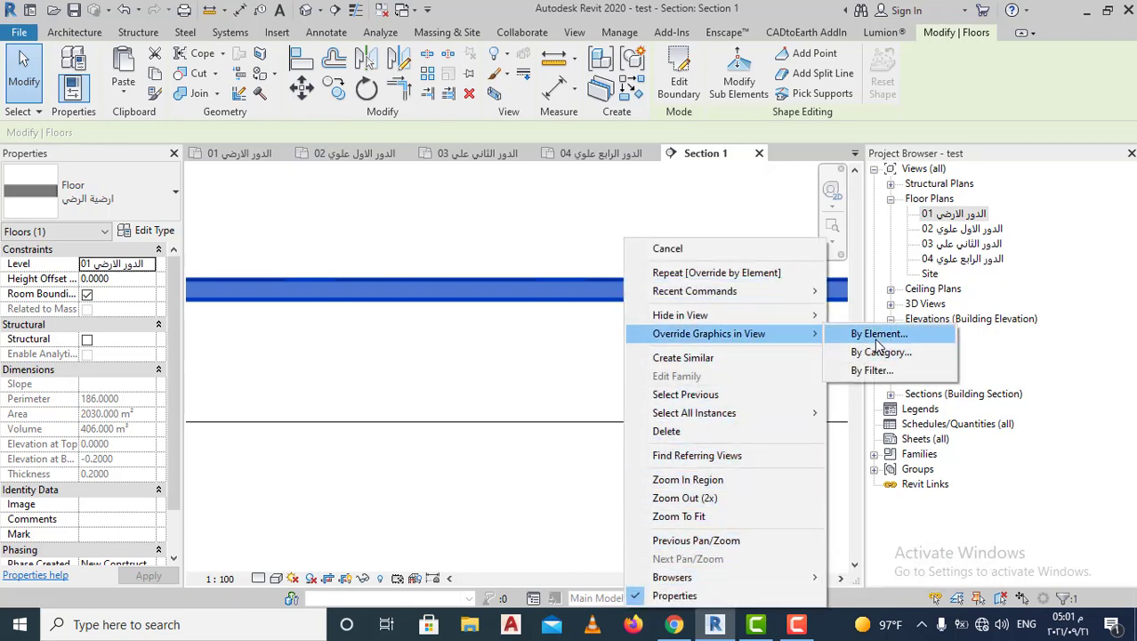
left_click(879, 335)
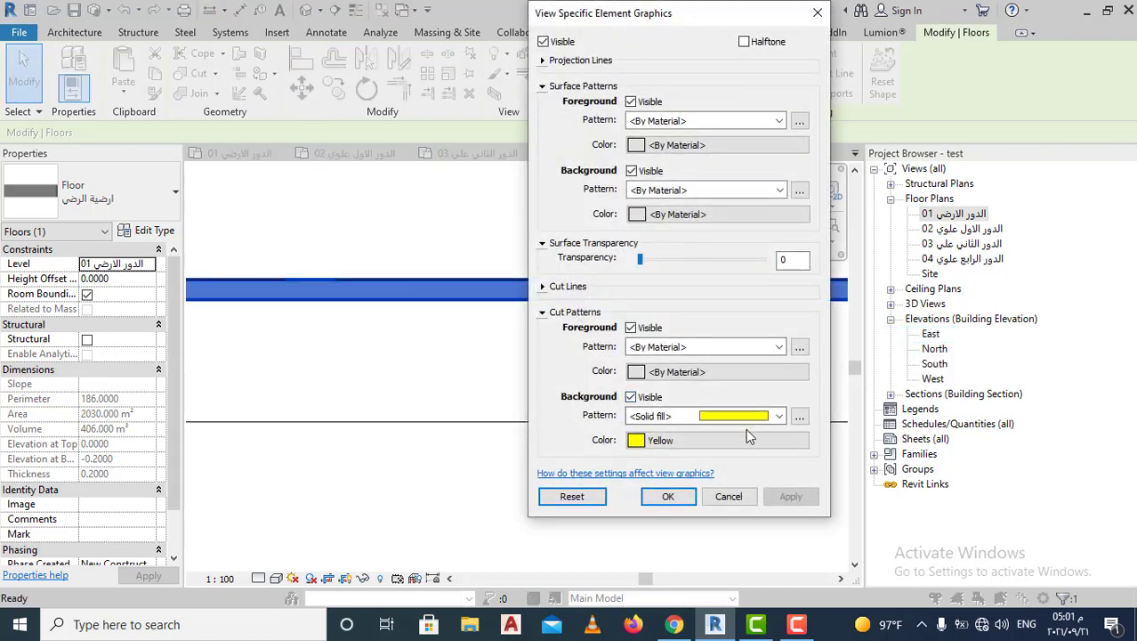
- Set the cut background pattern to Diagonal crosshatch in red (255-000-006)
left_click(778, 417)
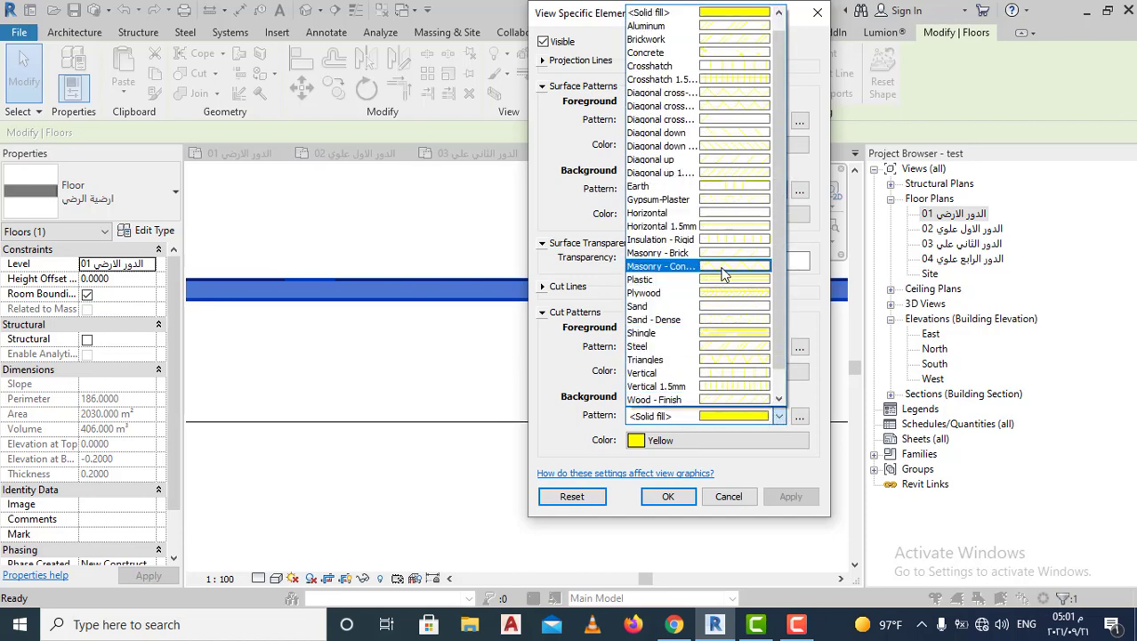
scroll(719, 141, "up", 1)
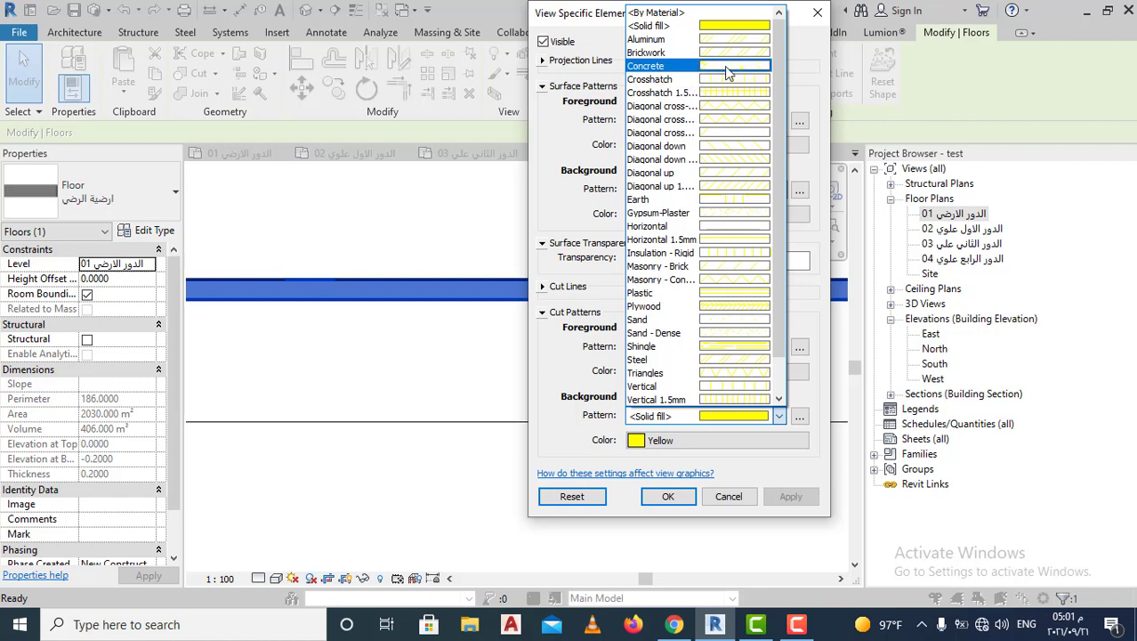
left_click(732, 124)
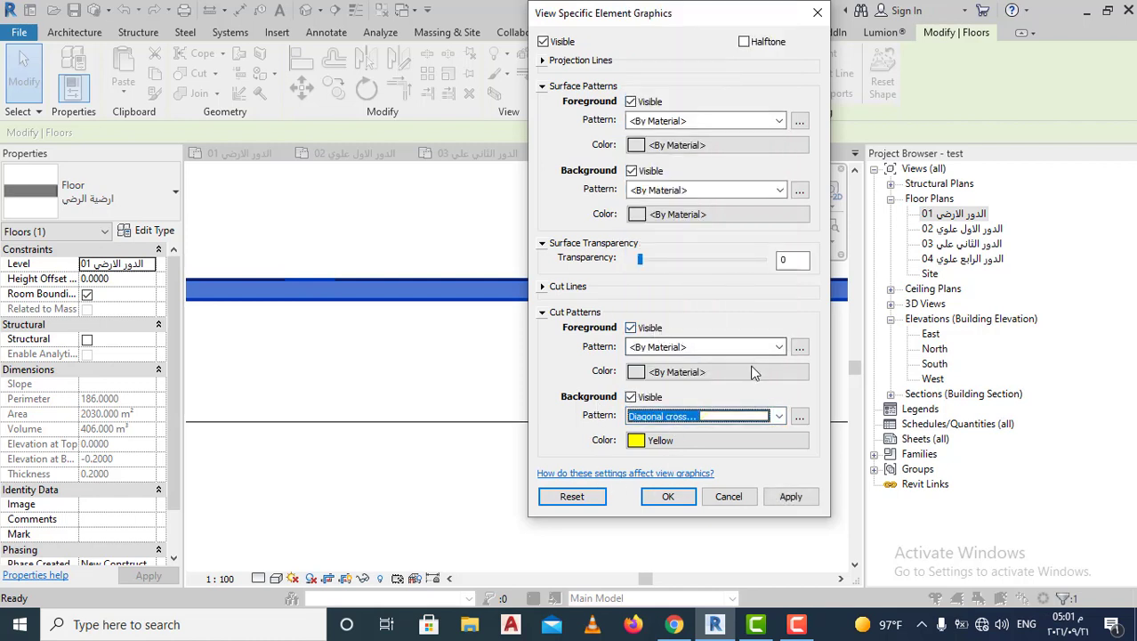
left_click(661, 440)
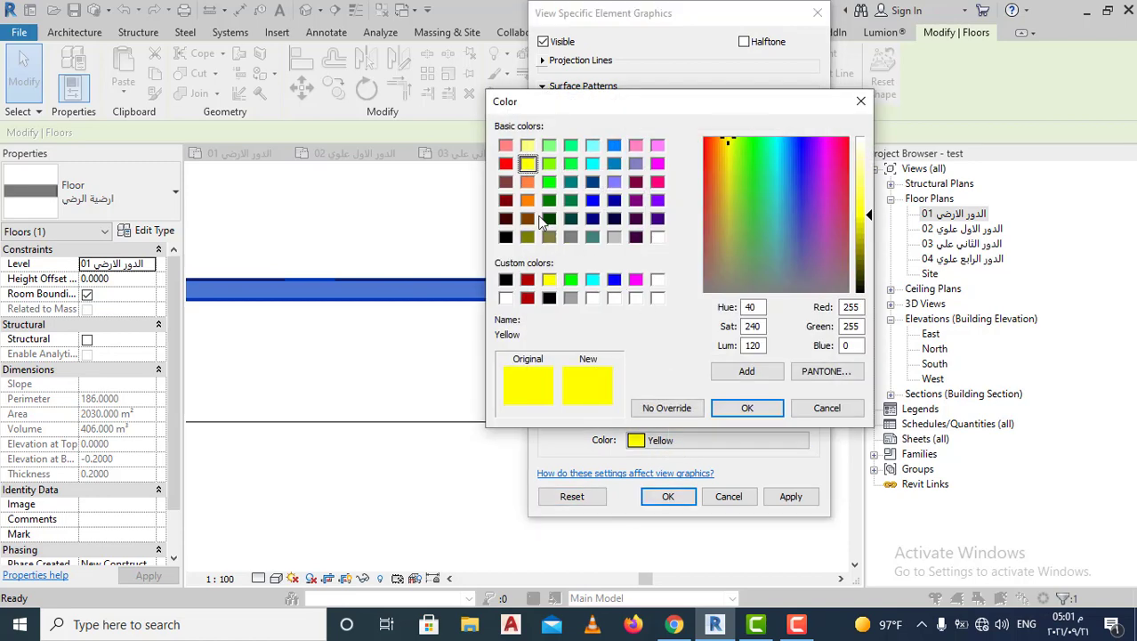
left_click(657, 182)
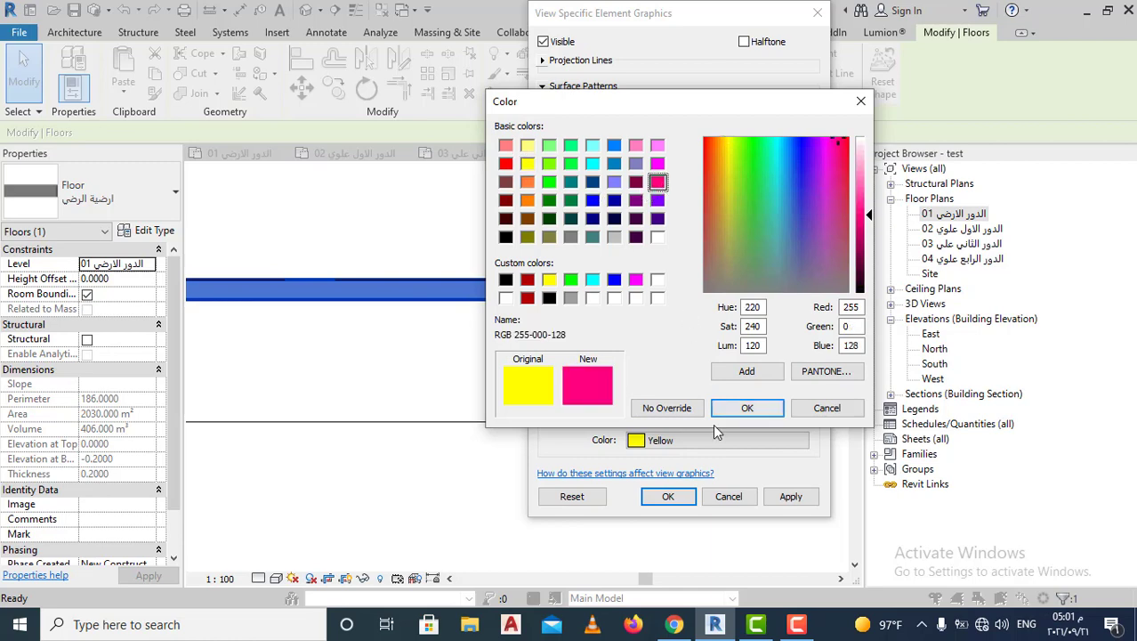
left_click(847, 142)
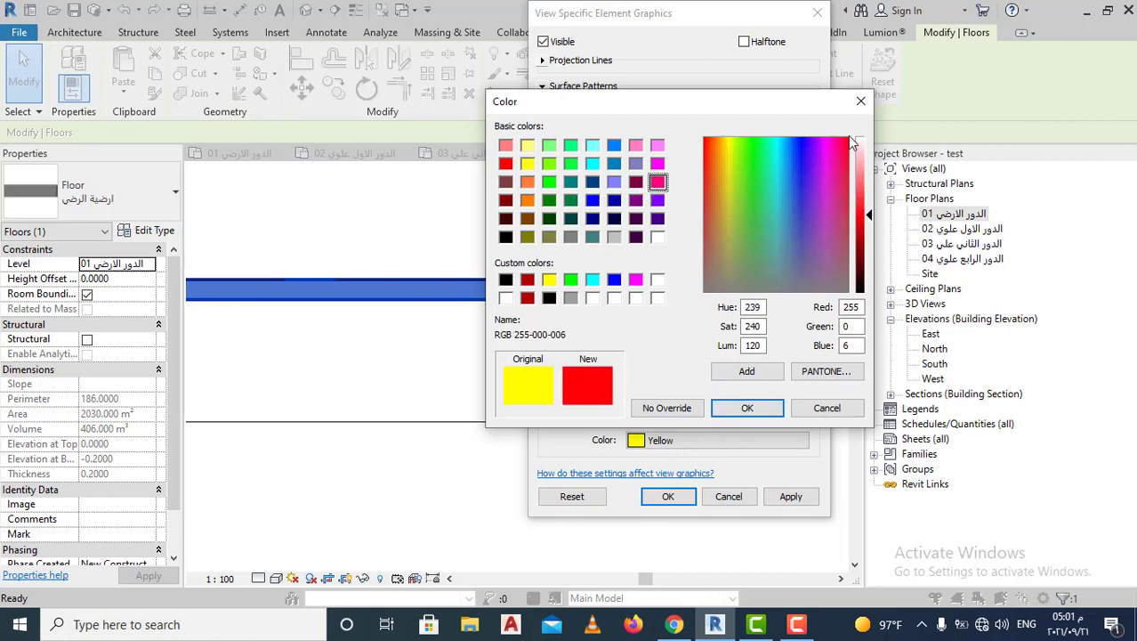
left_click(747, 407)
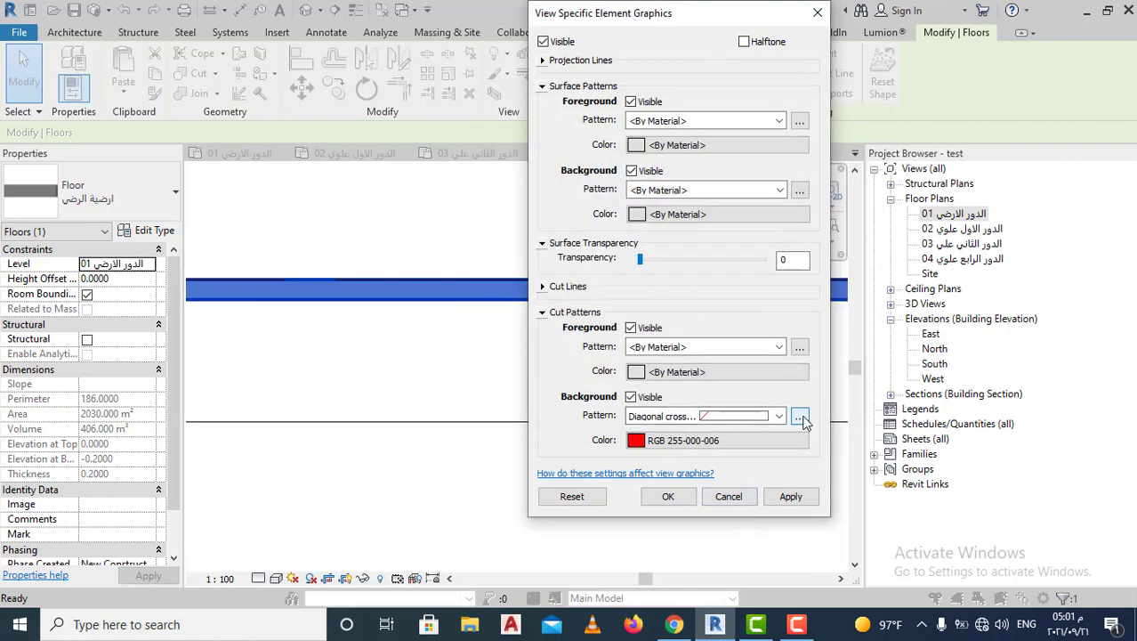
- Edit the Diagonal crosshatch 1.5mm line spacing to 10 and confirm all override dialogs
left_click(799, 415)
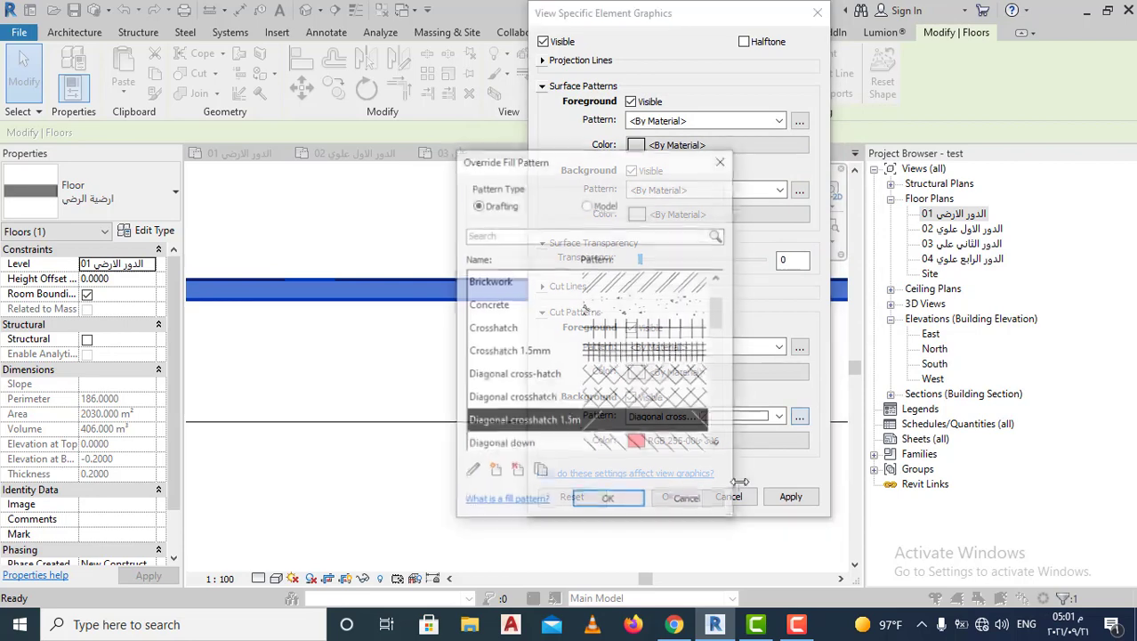
left_click(472, 471)
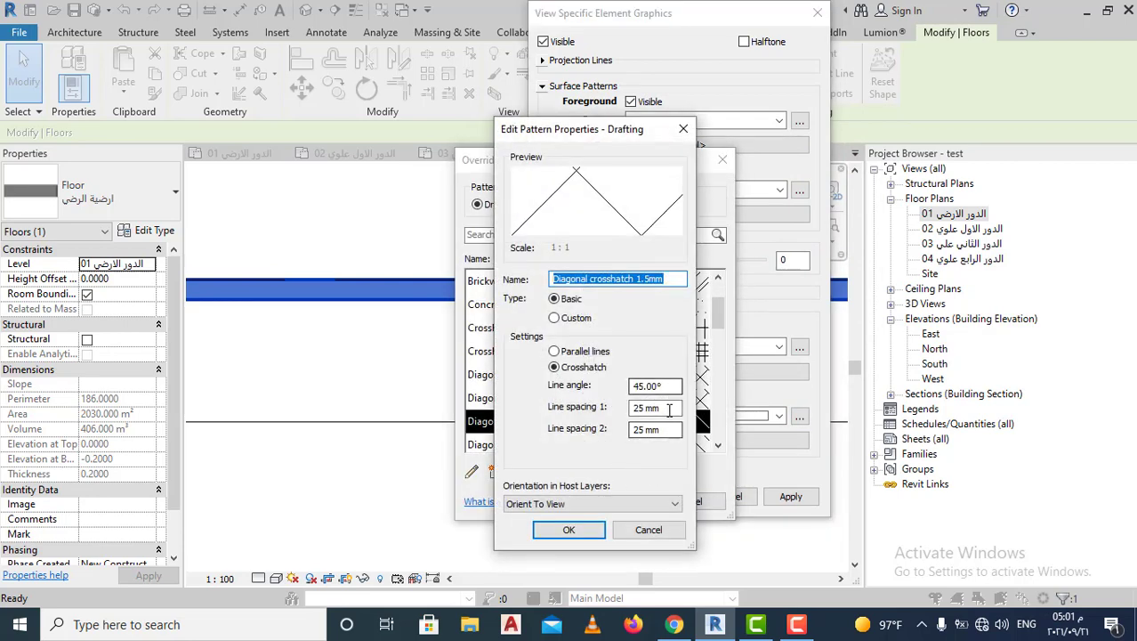
double_click(650, 408)
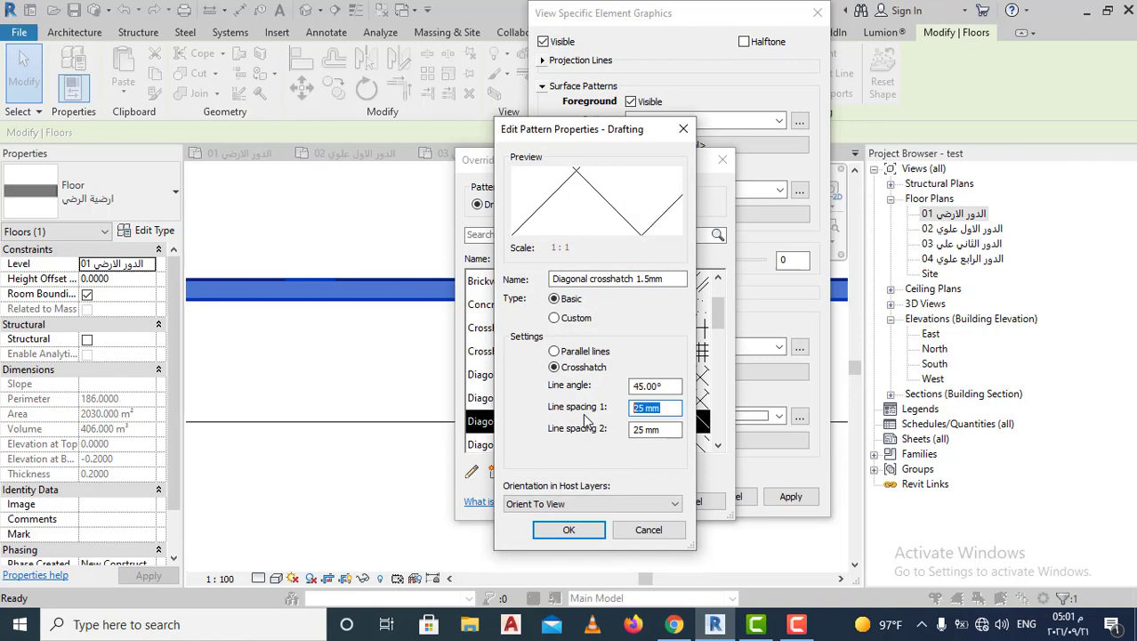
type("10")
key("Tab")
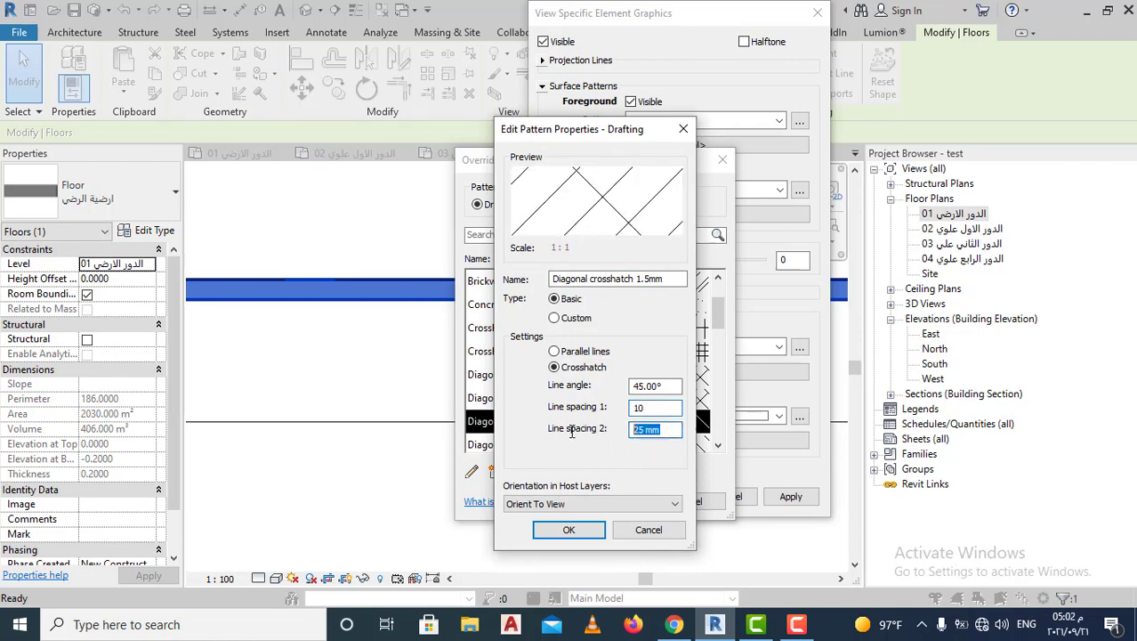
type("10")
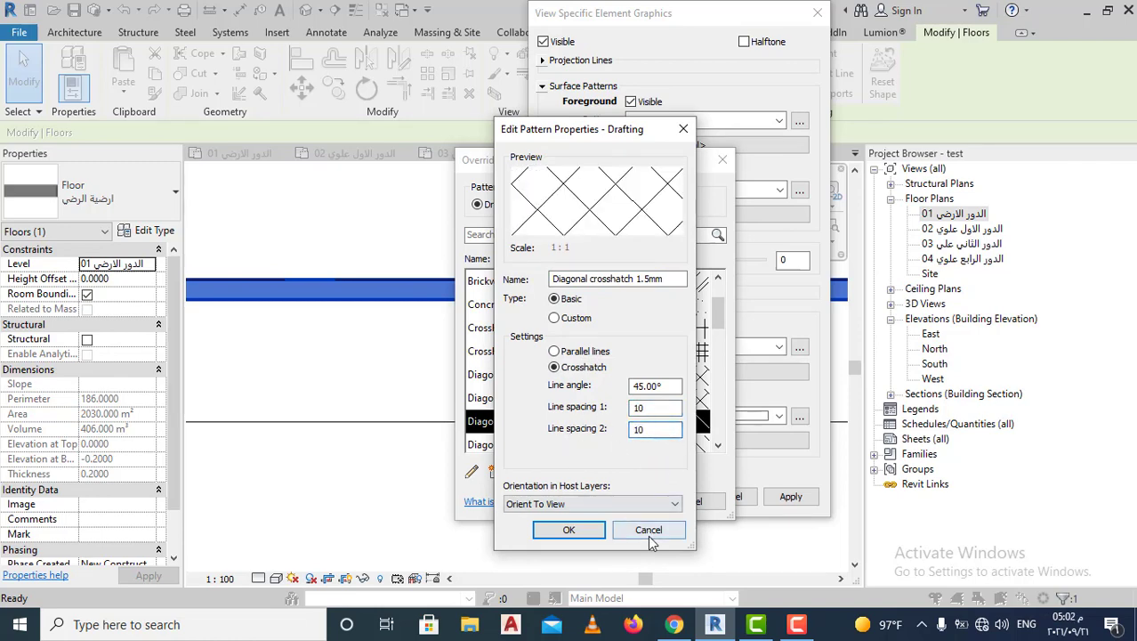
left_click(568, 529)
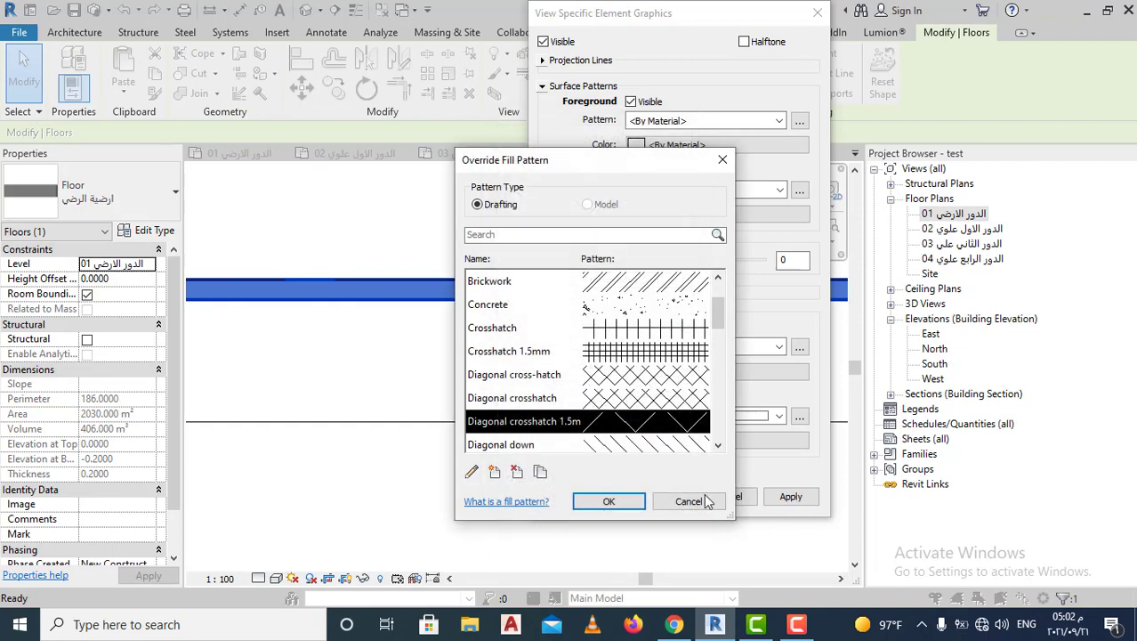
left_click(609, 501)
left_click(790, 496)
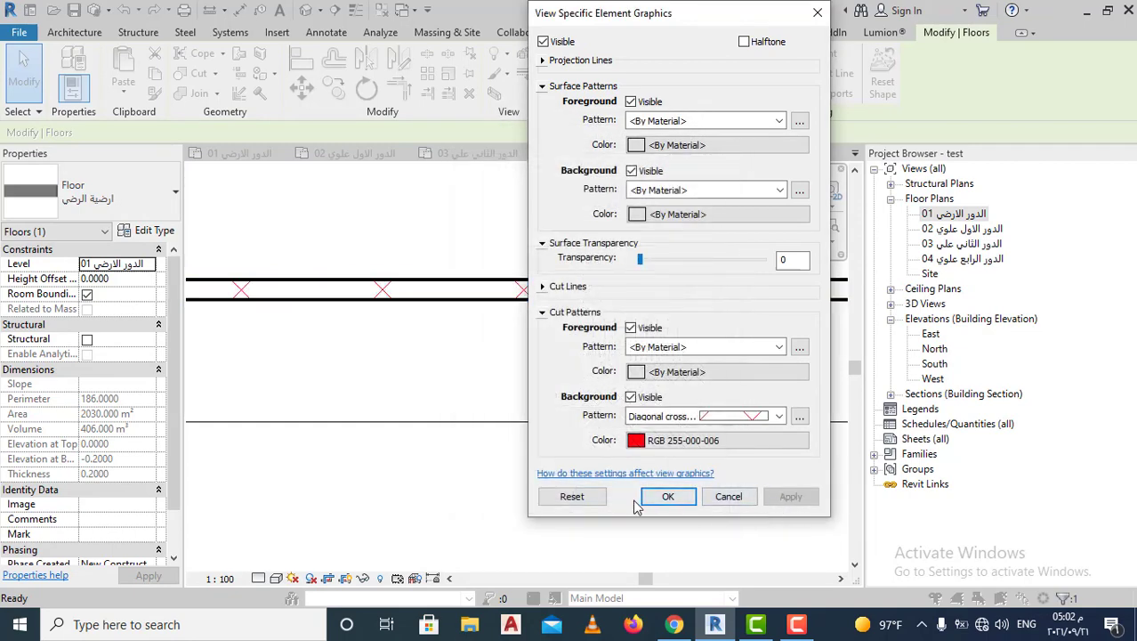
left_click(663, 496)
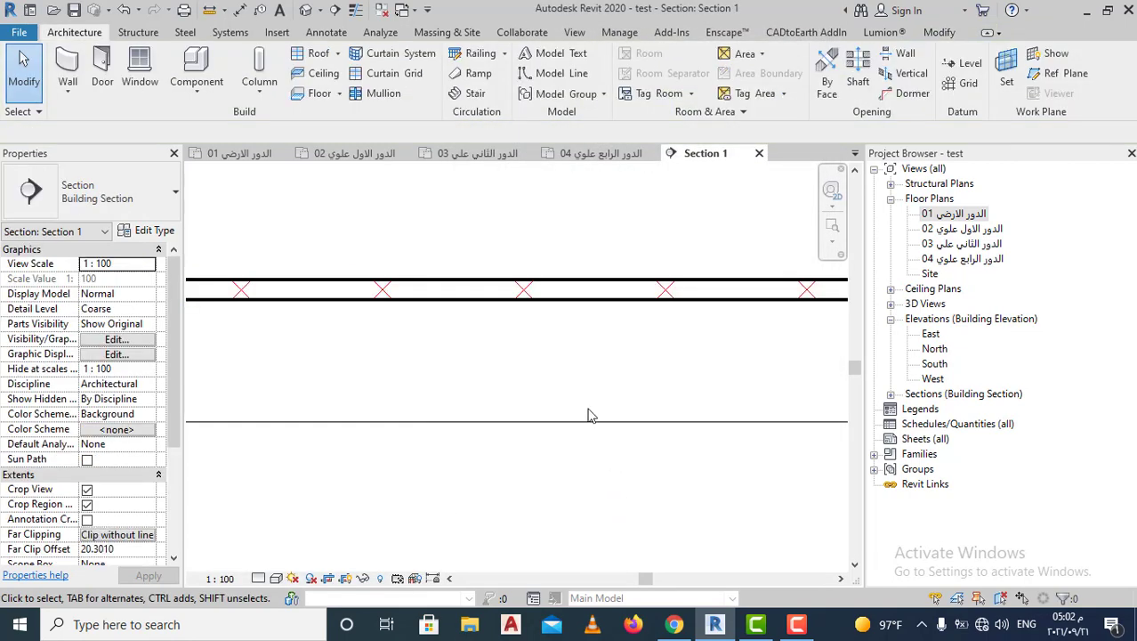
- Select the floor slab in Section 1 and open its element graphic overrides
scroll(539, 293, "up", 2)
scroll(590, 326, "down", 2)
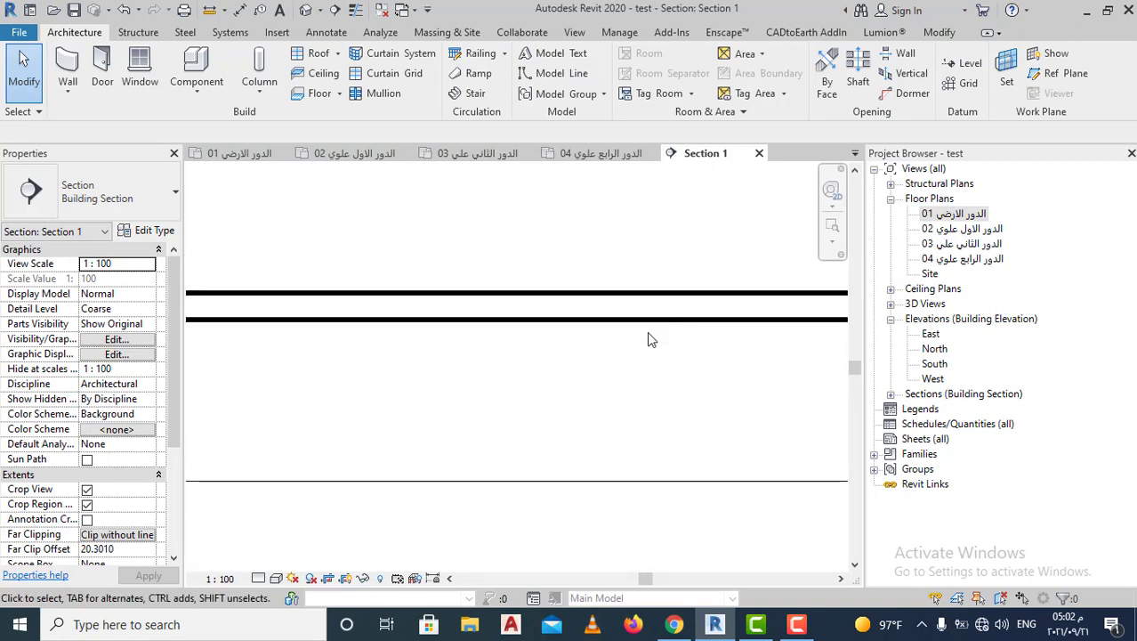
scroll(647, 331, "up", 1)
scroll(605, 330, "up", 1)
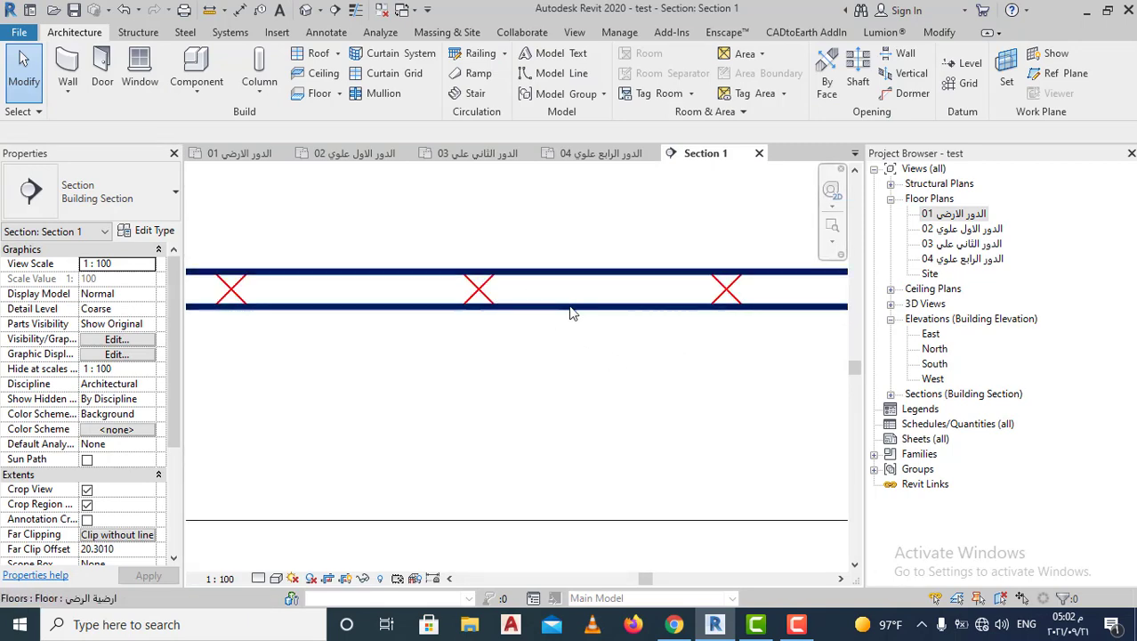
left_click(572, 312)
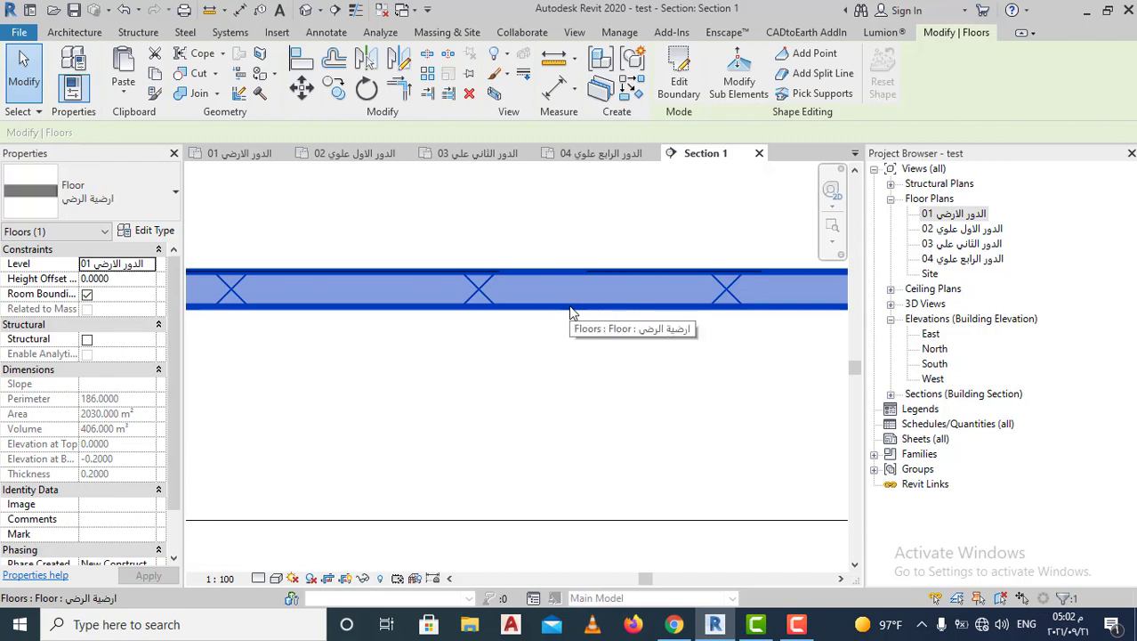
right_click(573, 312)
mouse_move(655, 333)
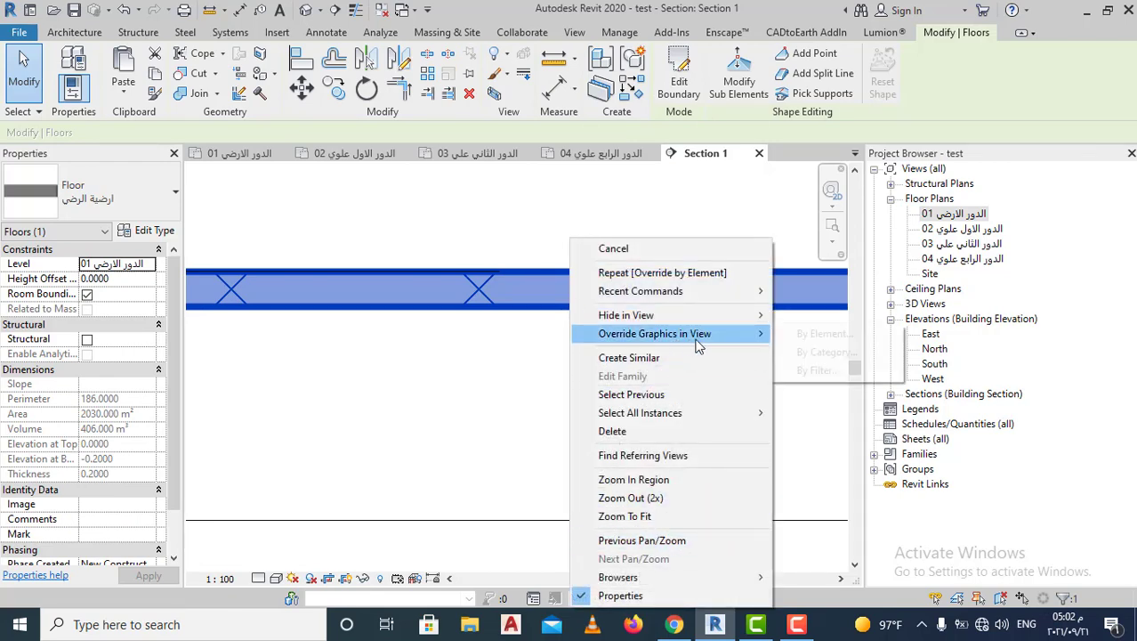
left_click(824, 335)
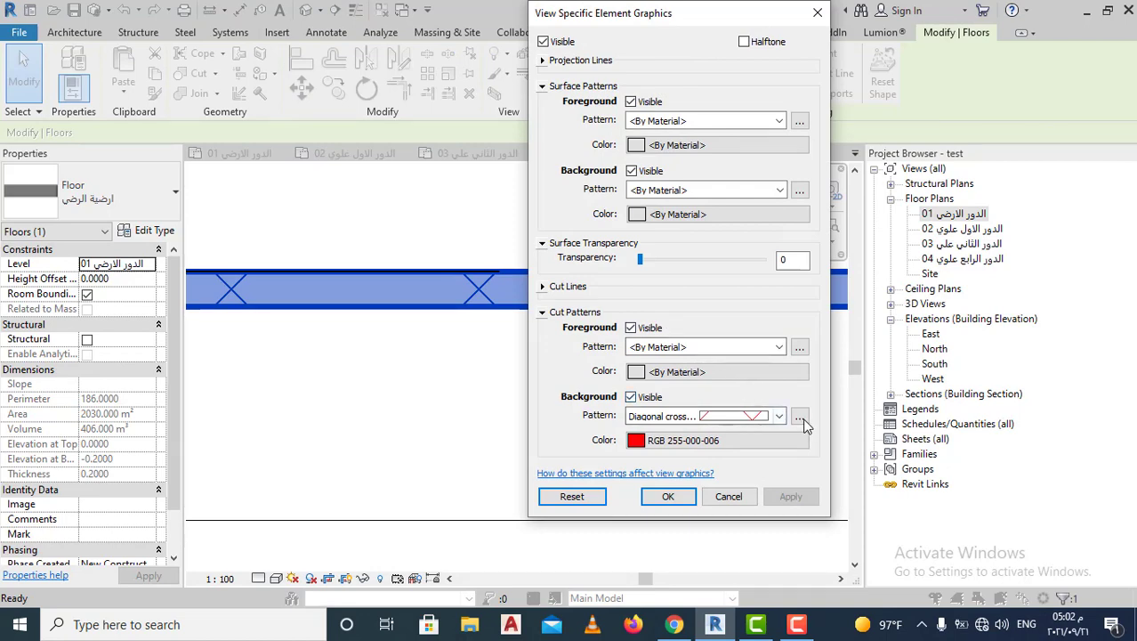
- Set both Diagonal crosshatch 1.5mm cut pattern line spacings to 3 and apply
left_click(800, 416)
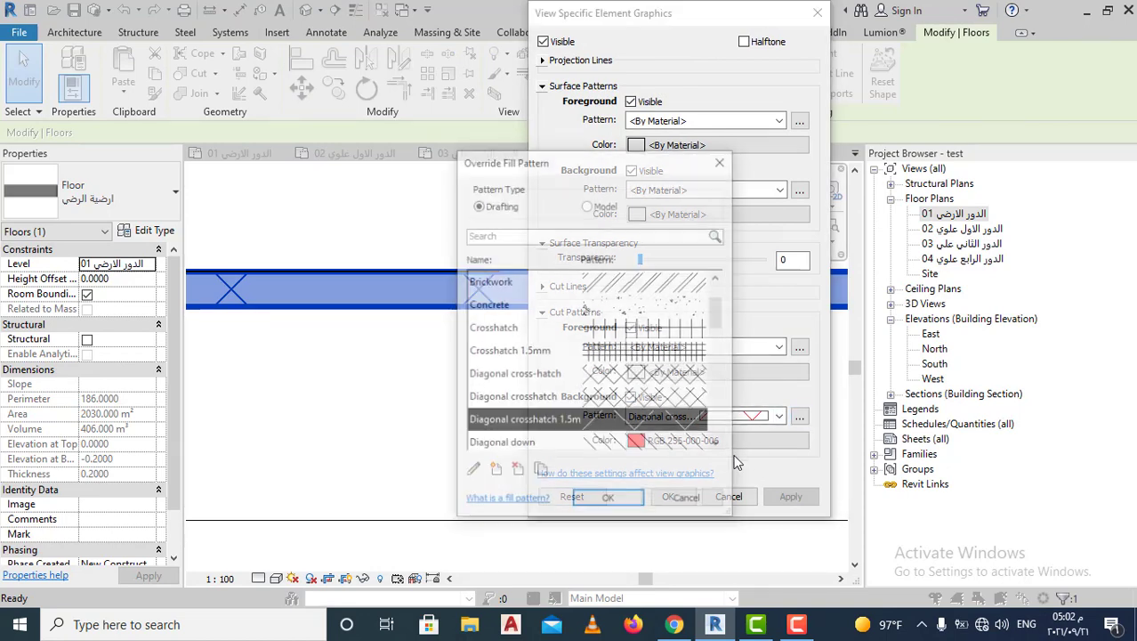
left_click(472, 472)
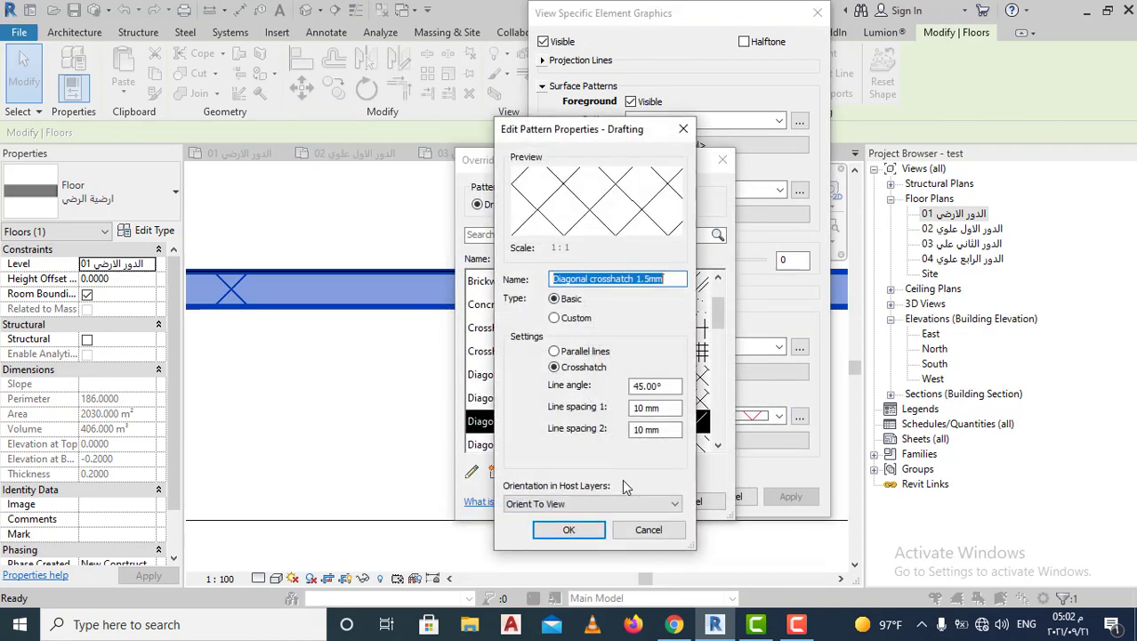
key("Tab")
key("Tab")
key("Tab")
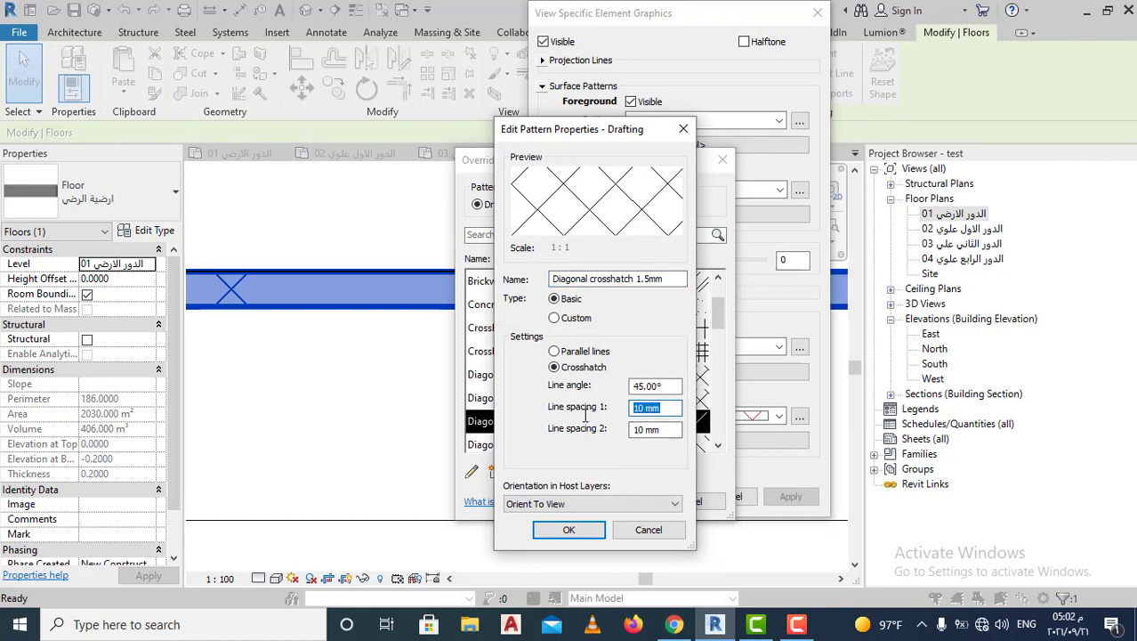
type("3")
triple_click(667, 430)
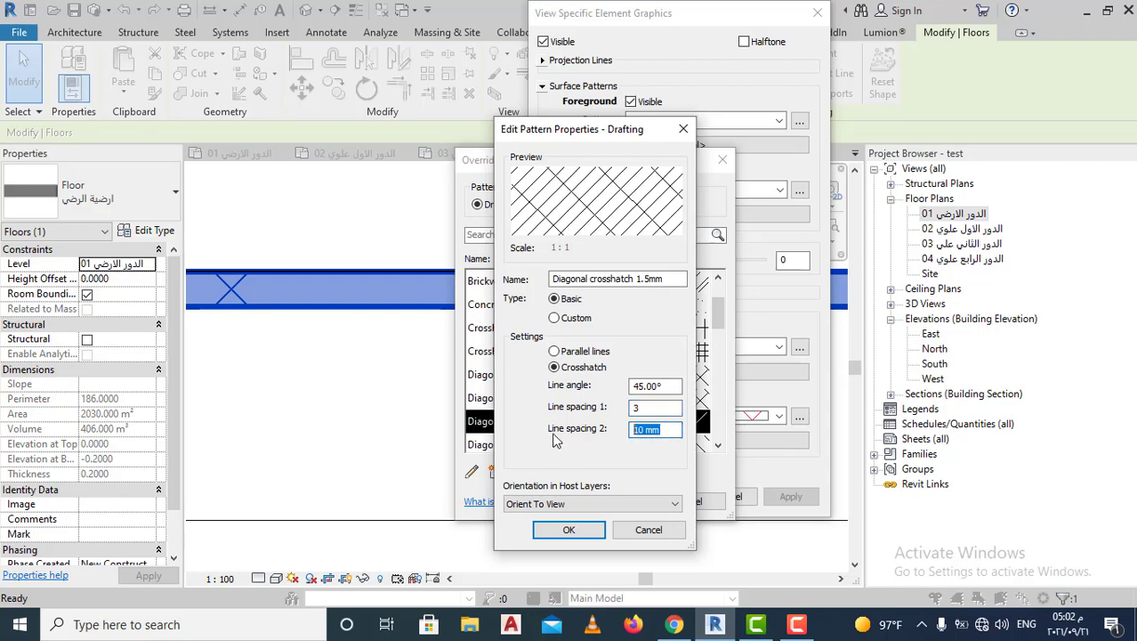
type("3")
left_click(569, 530)
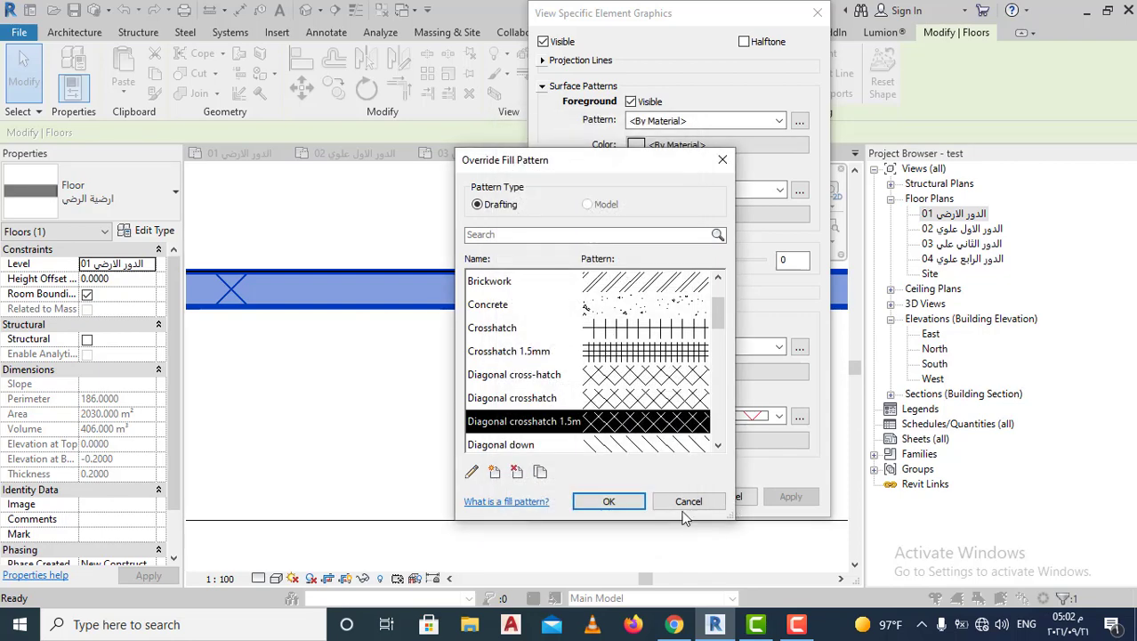
left_click(605, 512)
left_click(669, 501)
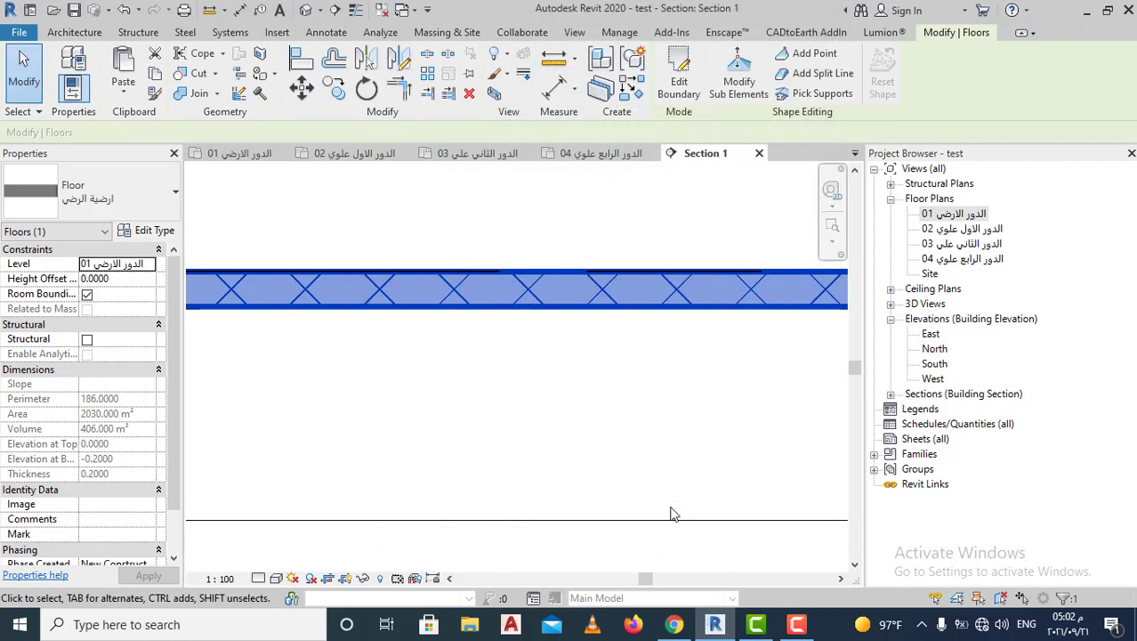
left_click(607, 452)
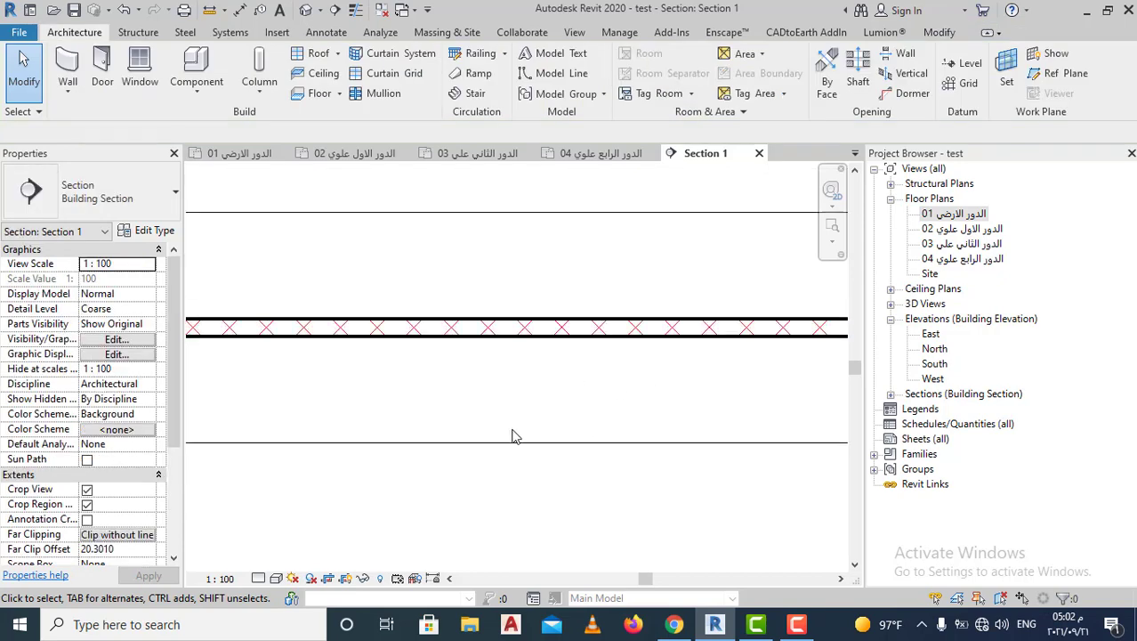
scroll(651, 374, "down", 2)
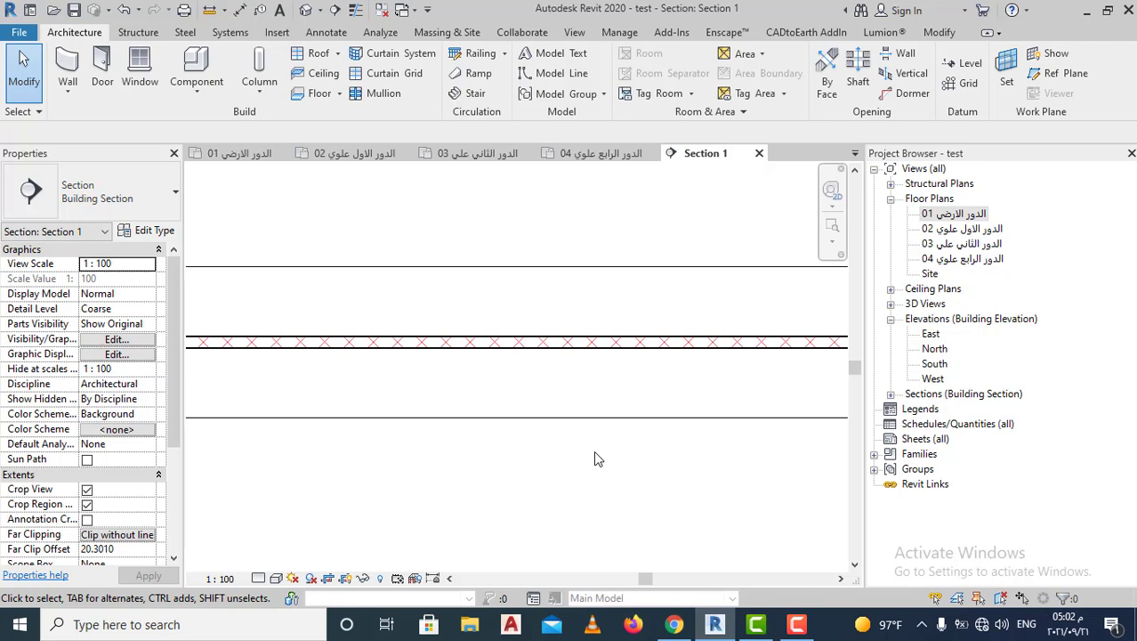
double_click(969, 218)
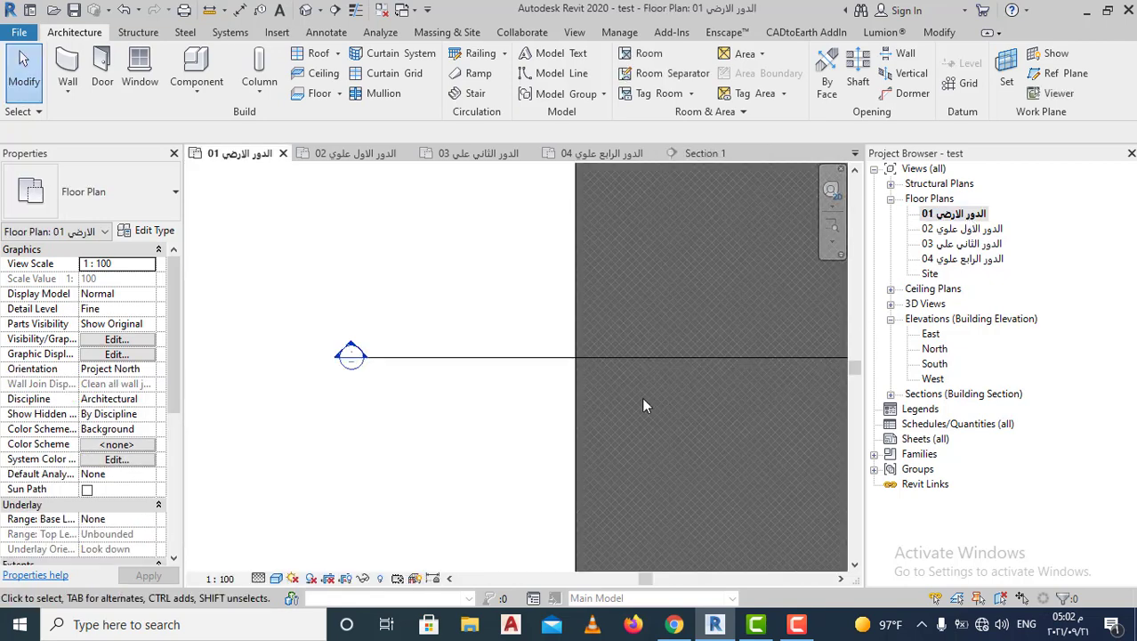
scroll(515, 392, "down", 3)
scroll(752, 418, "up", 2)
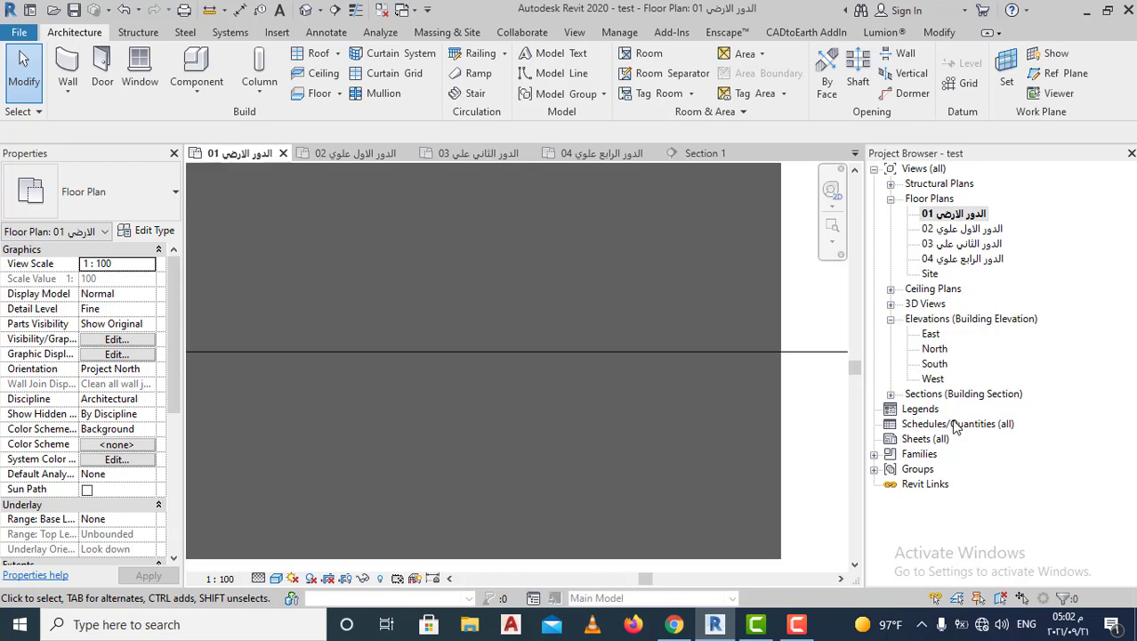